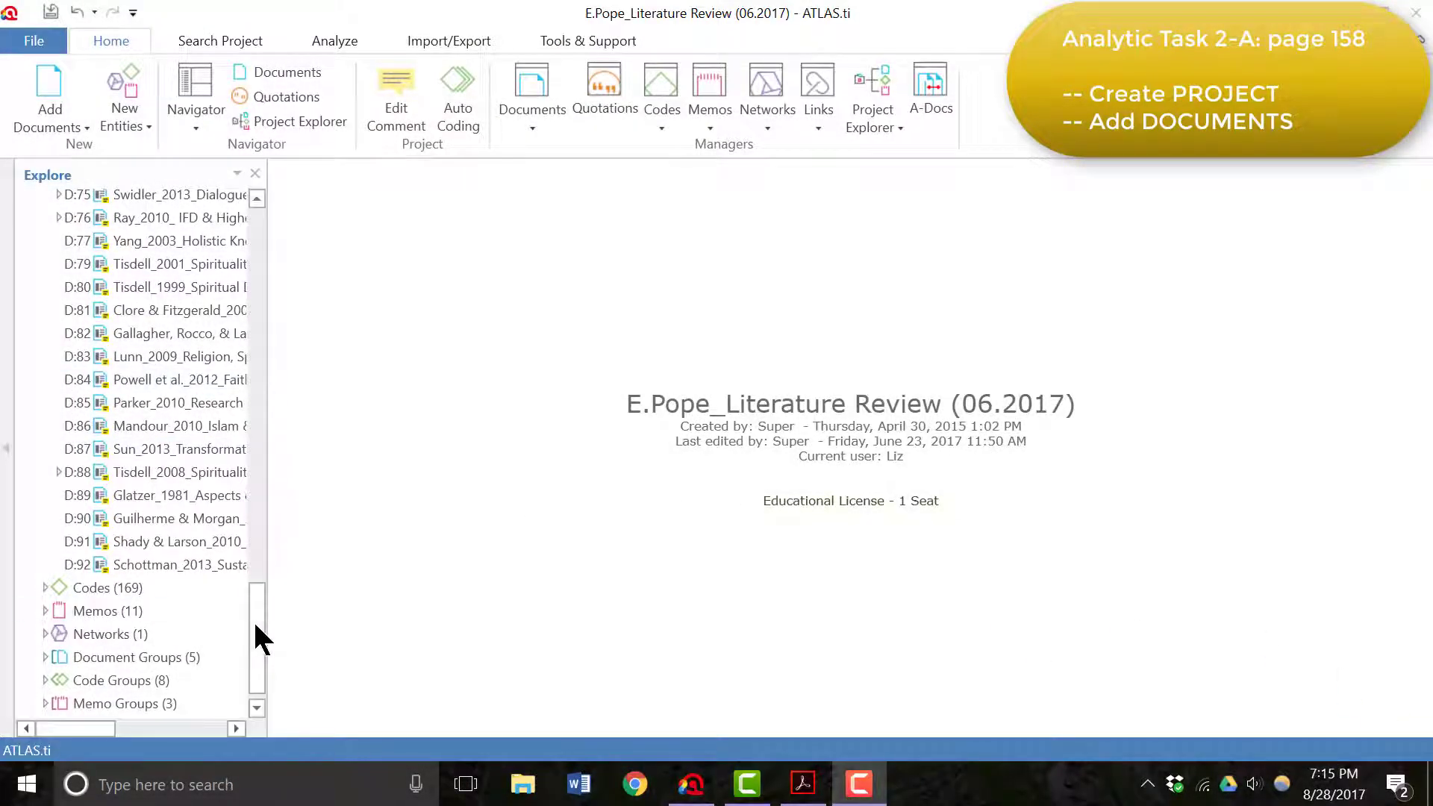
Step: Add the Snarr_2017 PDF from the Desktop to the project as document D97
left_click_drag(255, 625, 260, 238)
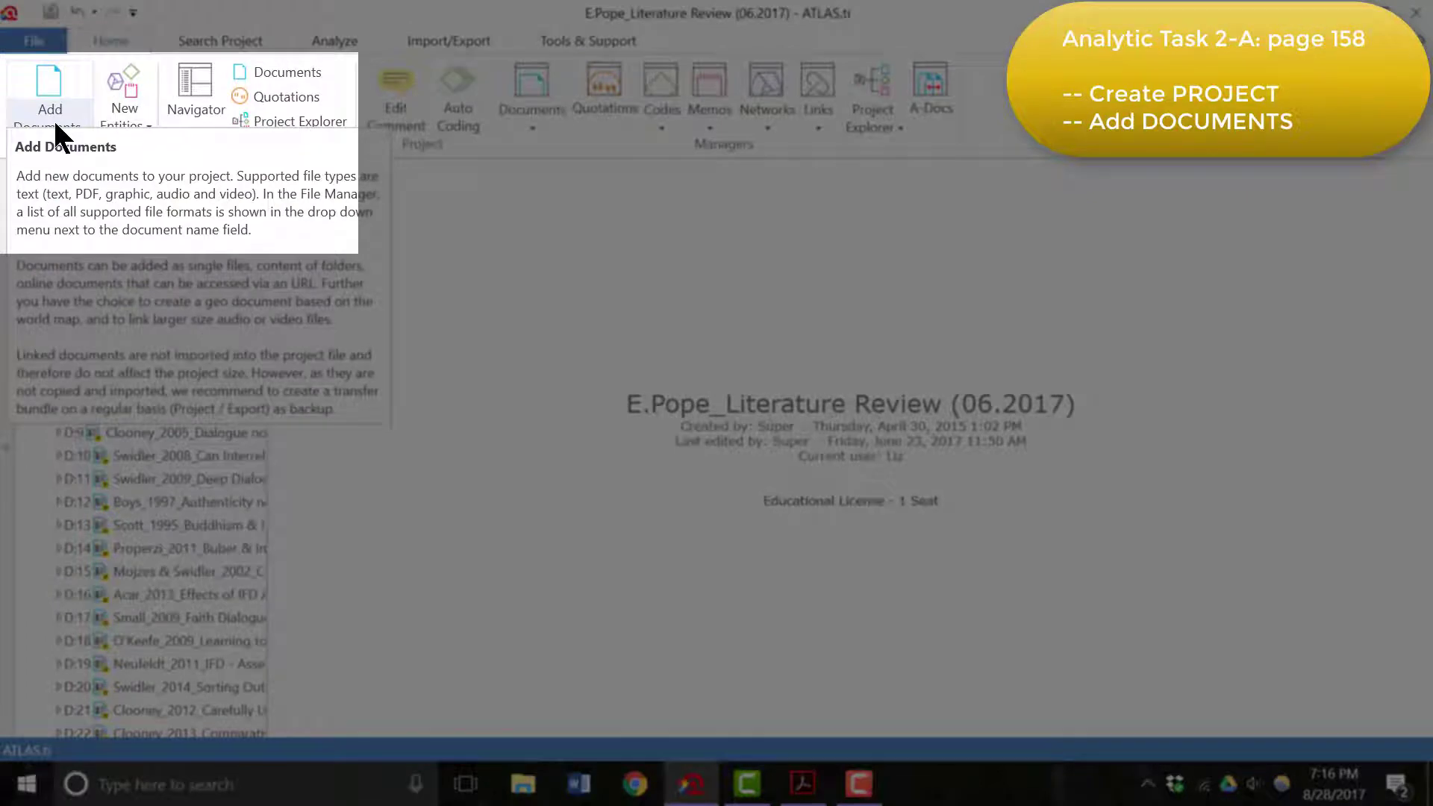
left_click(56, 124)
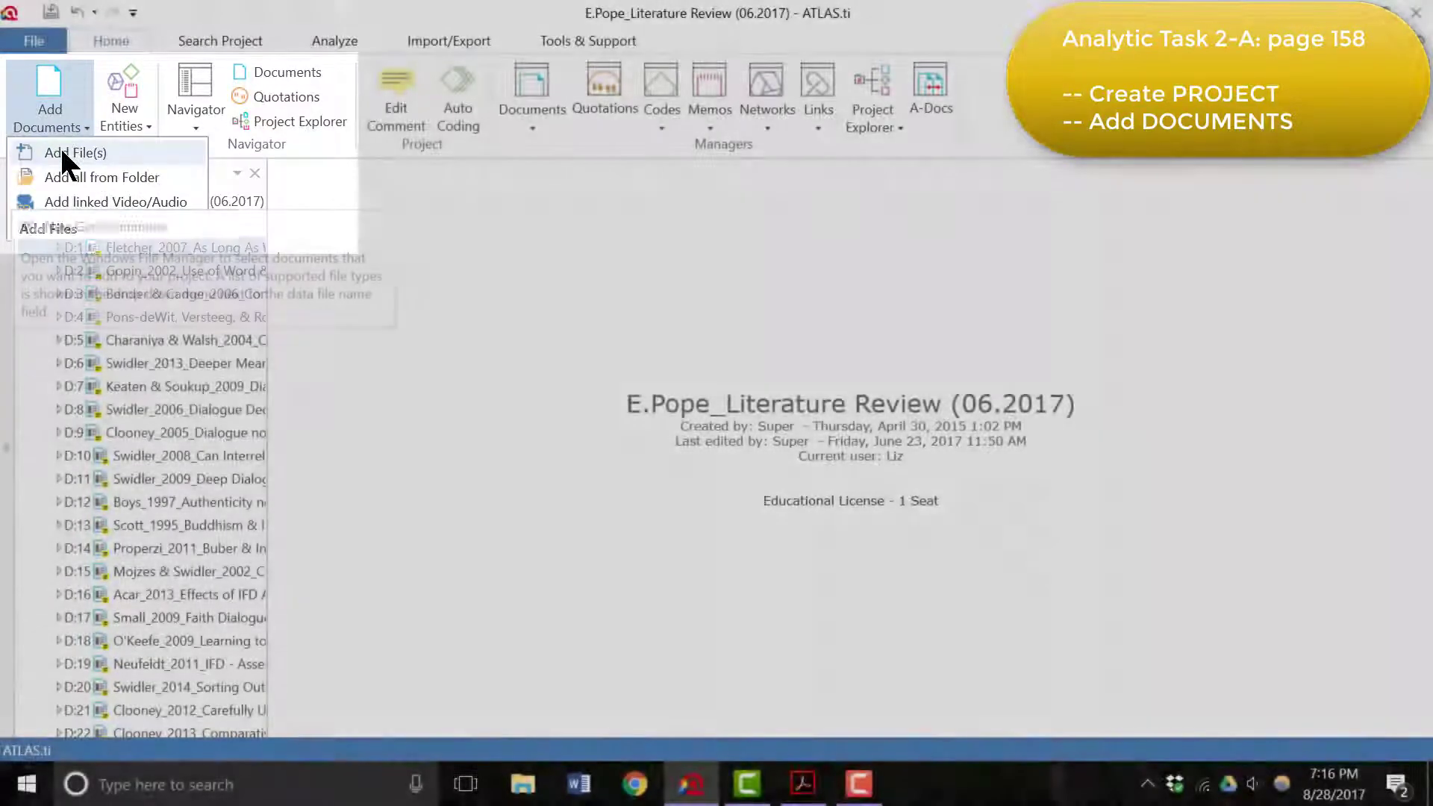
left_click(67, 153)
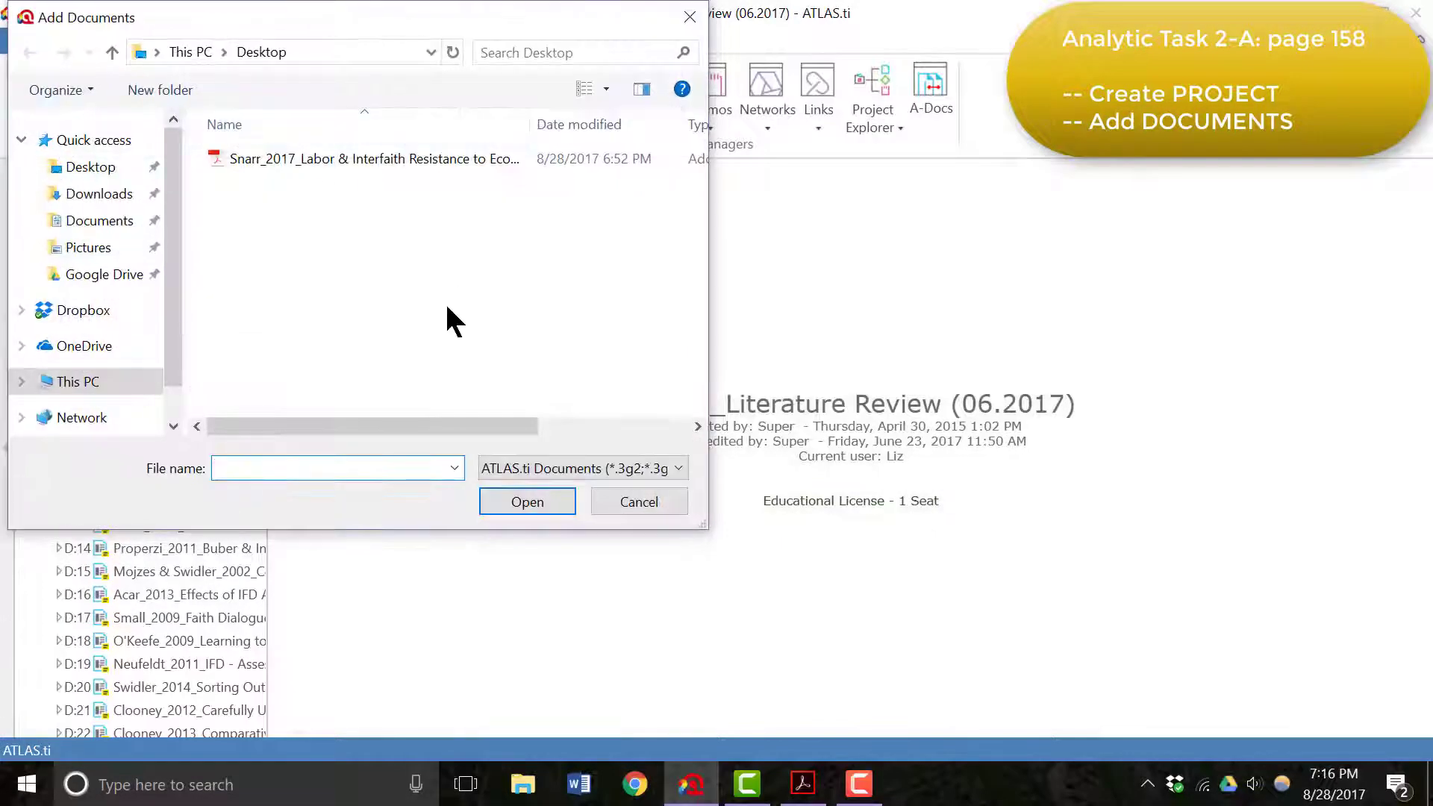
left_click(468, 165)
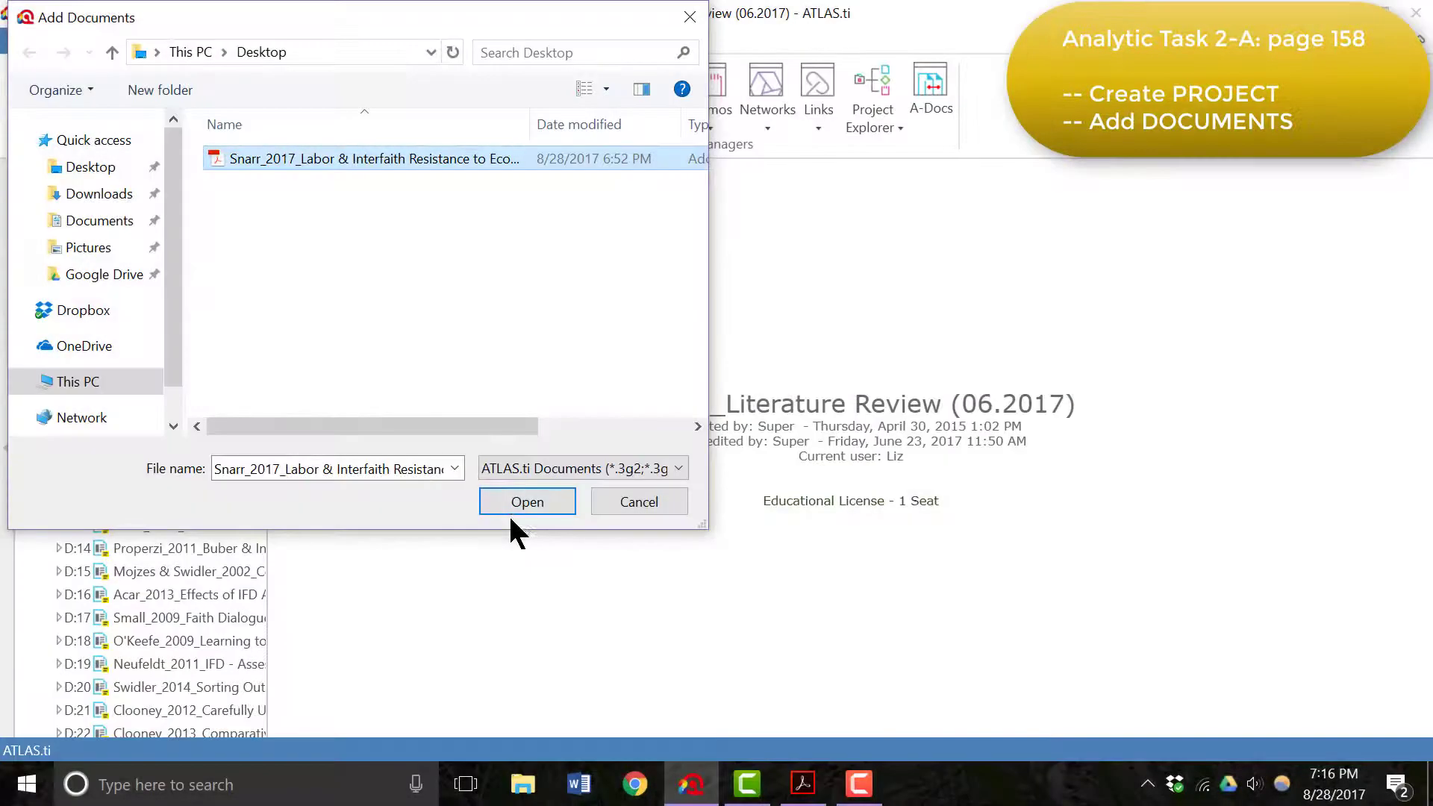
left_click(513, 502)
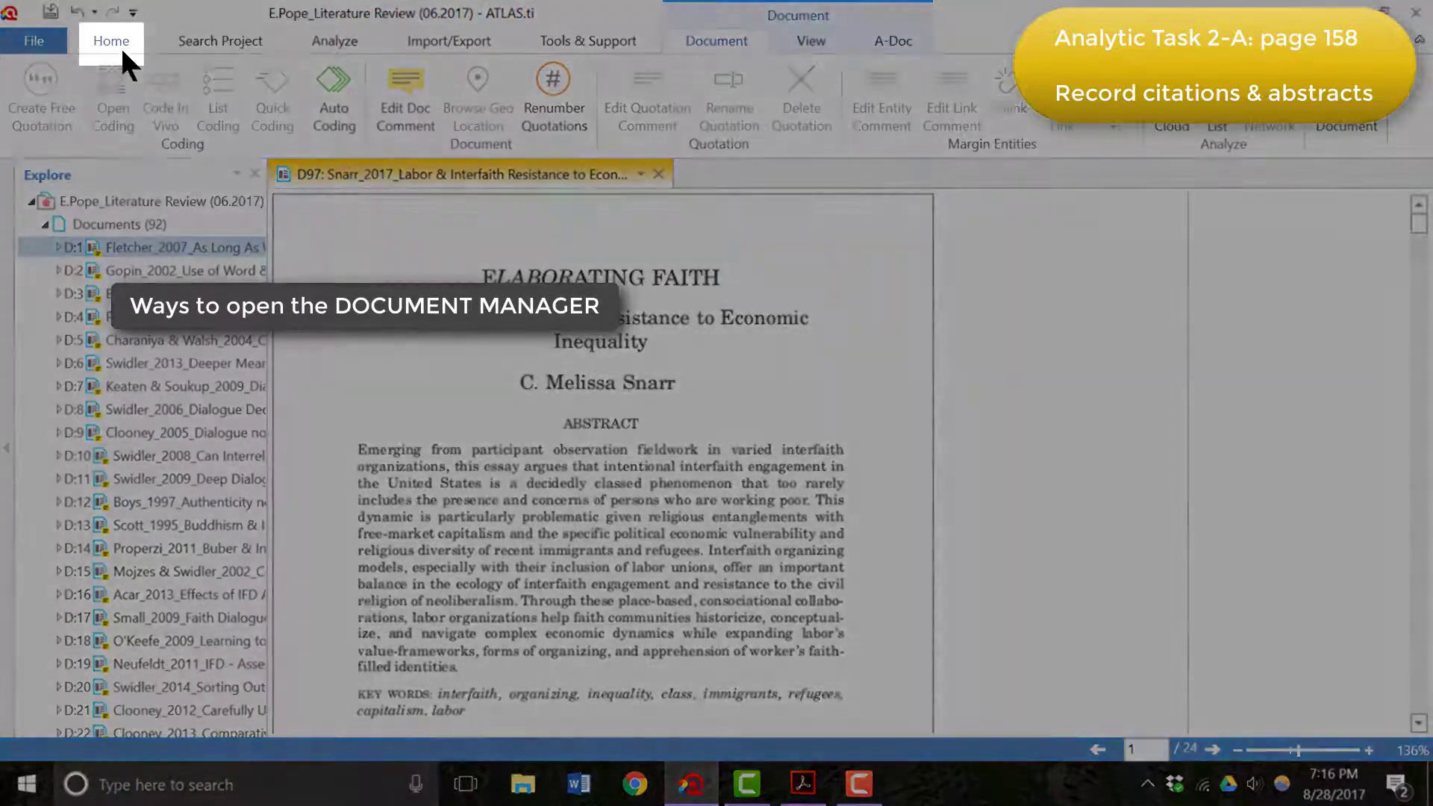
Step: Open the Document Manager, sort documents by Name, and select D 97 Snarr_2017
left_click(120, 46)
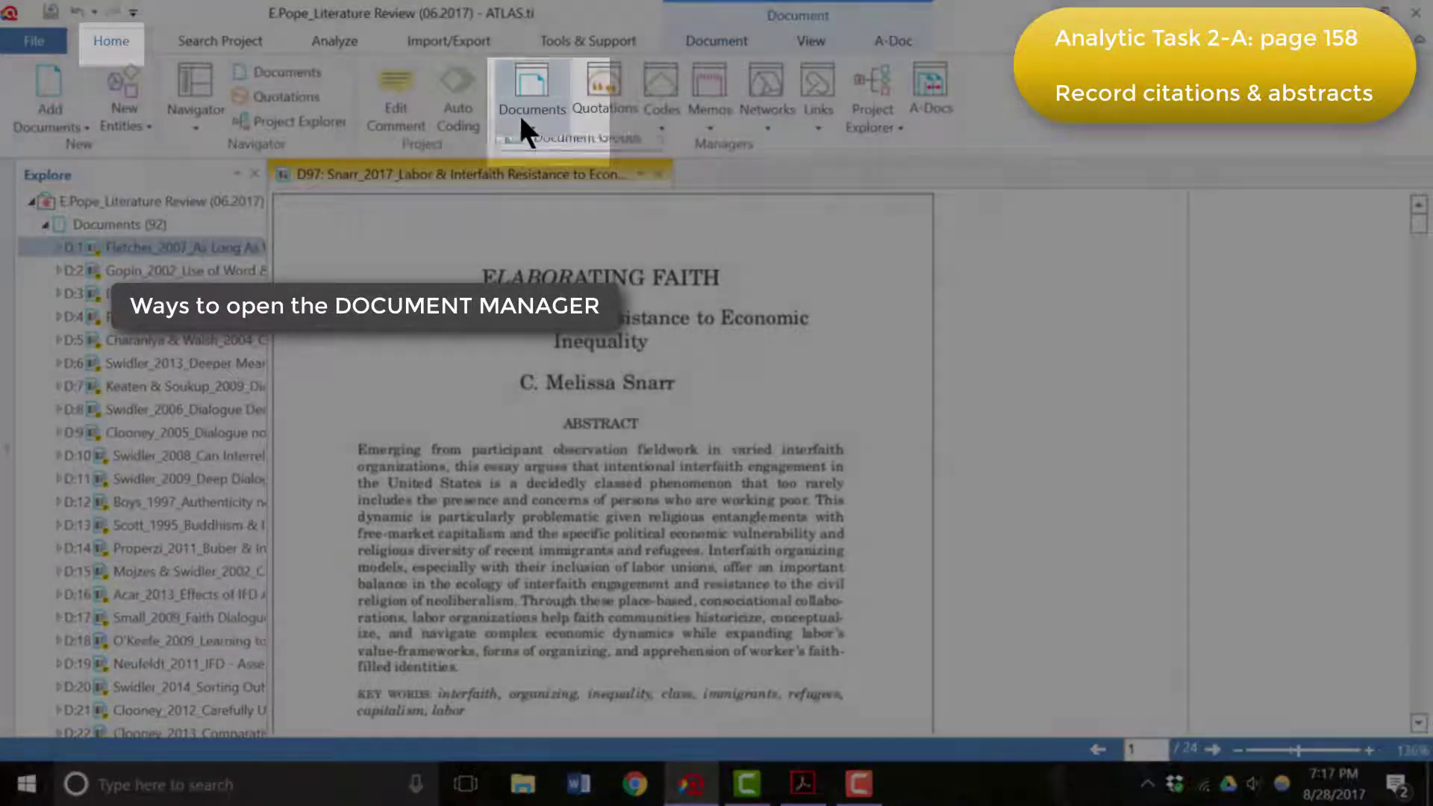
left_click(524, 115)
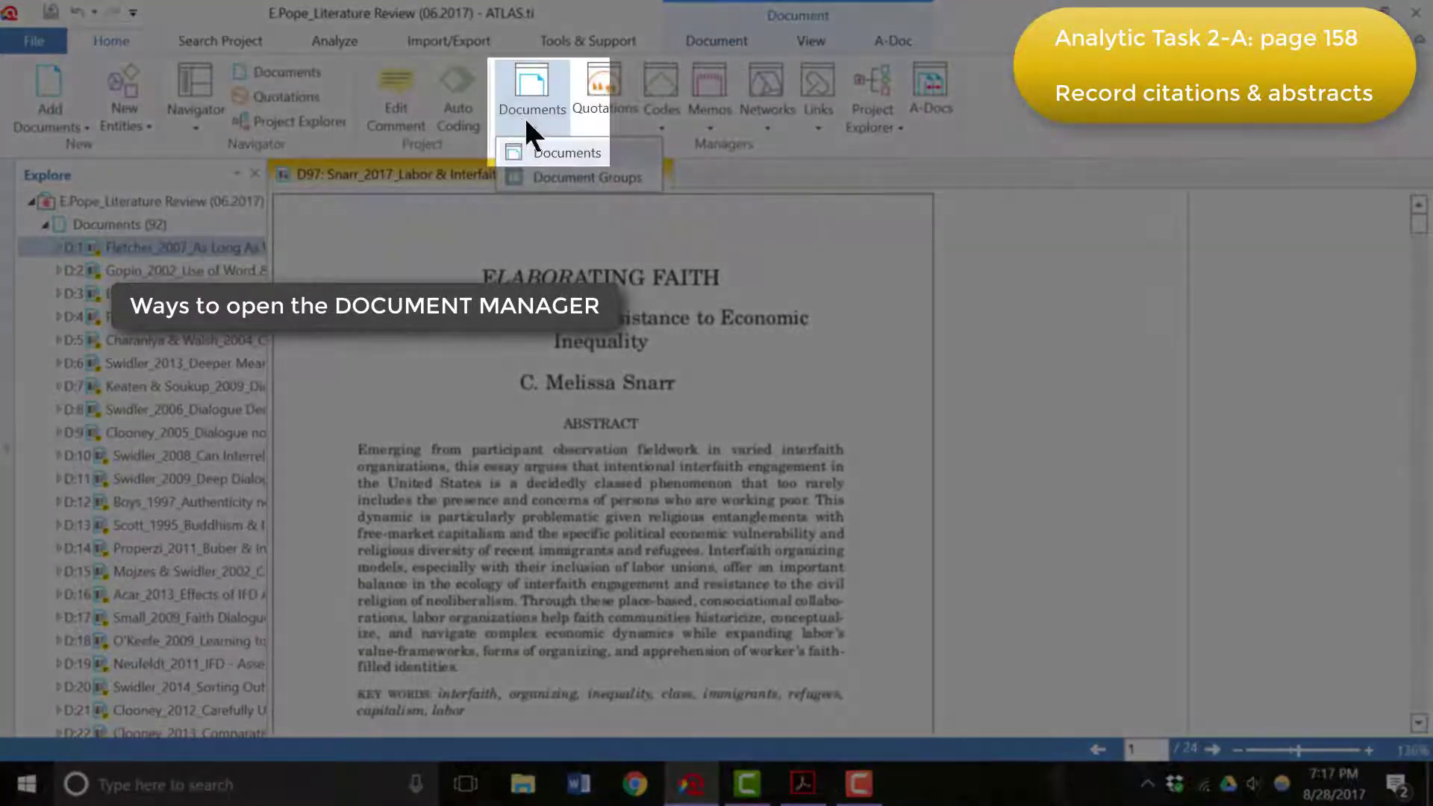
left_click(573, 148)
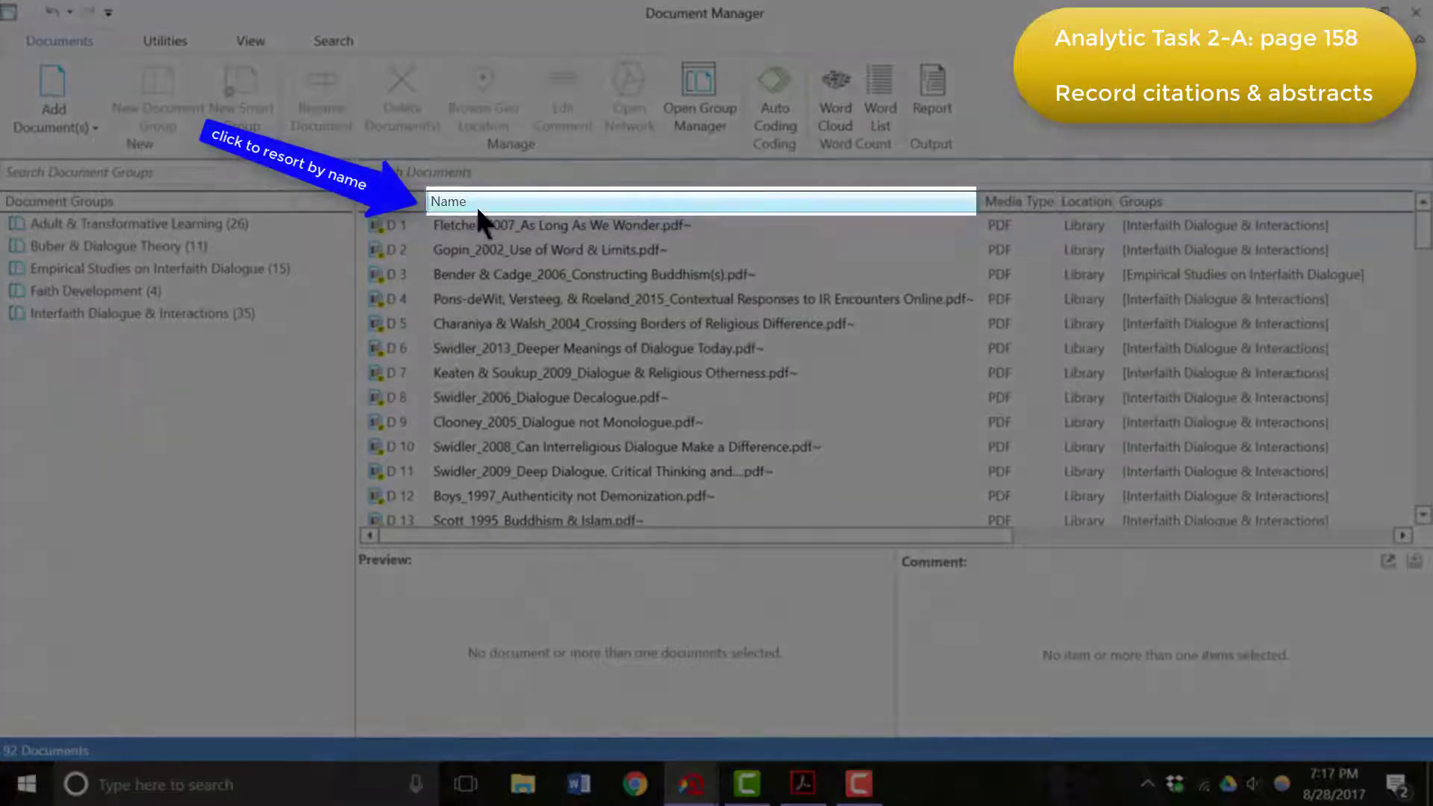
left_click(476, 204)
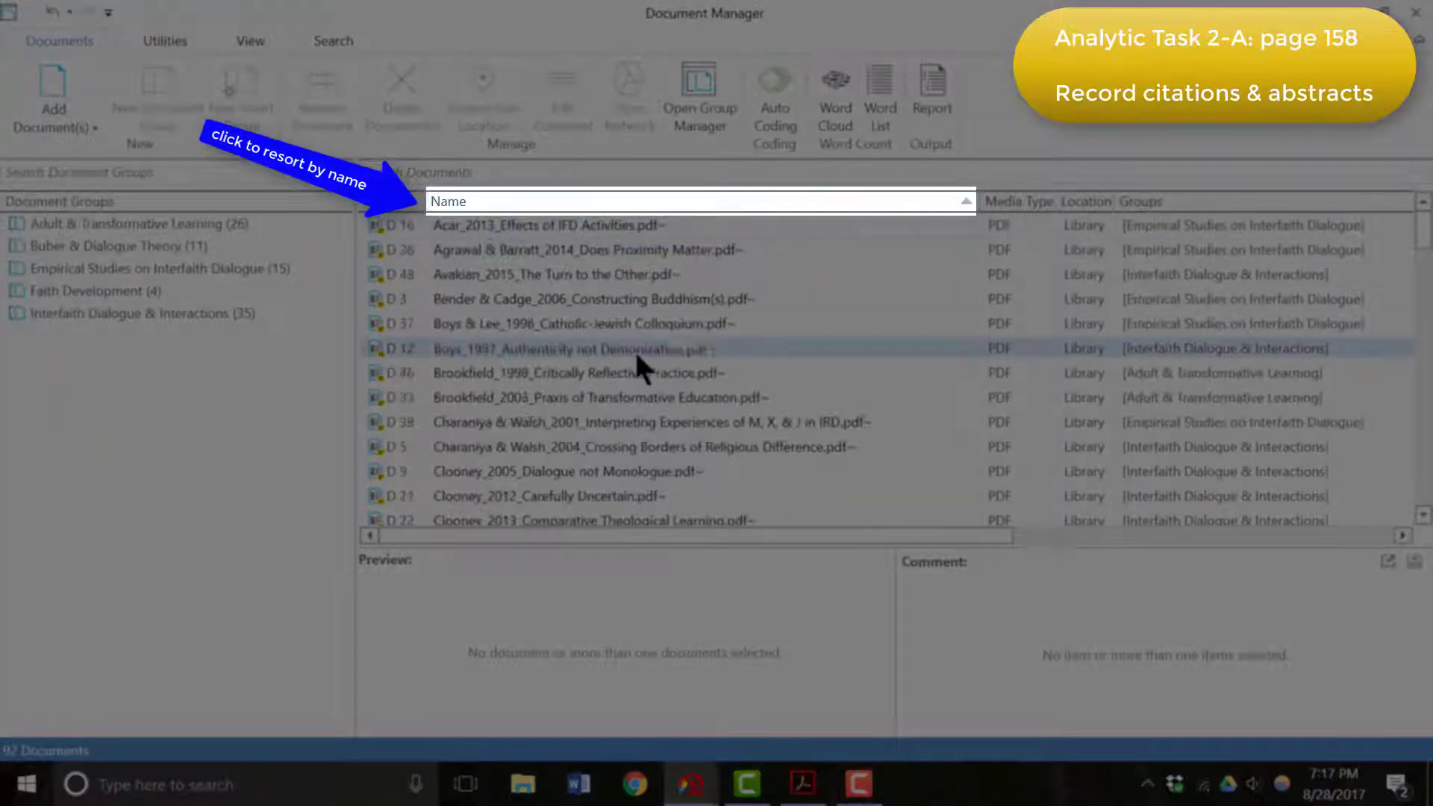
scroll(636, 357, "down", 6)
scroll(638, 353, "down", 15)
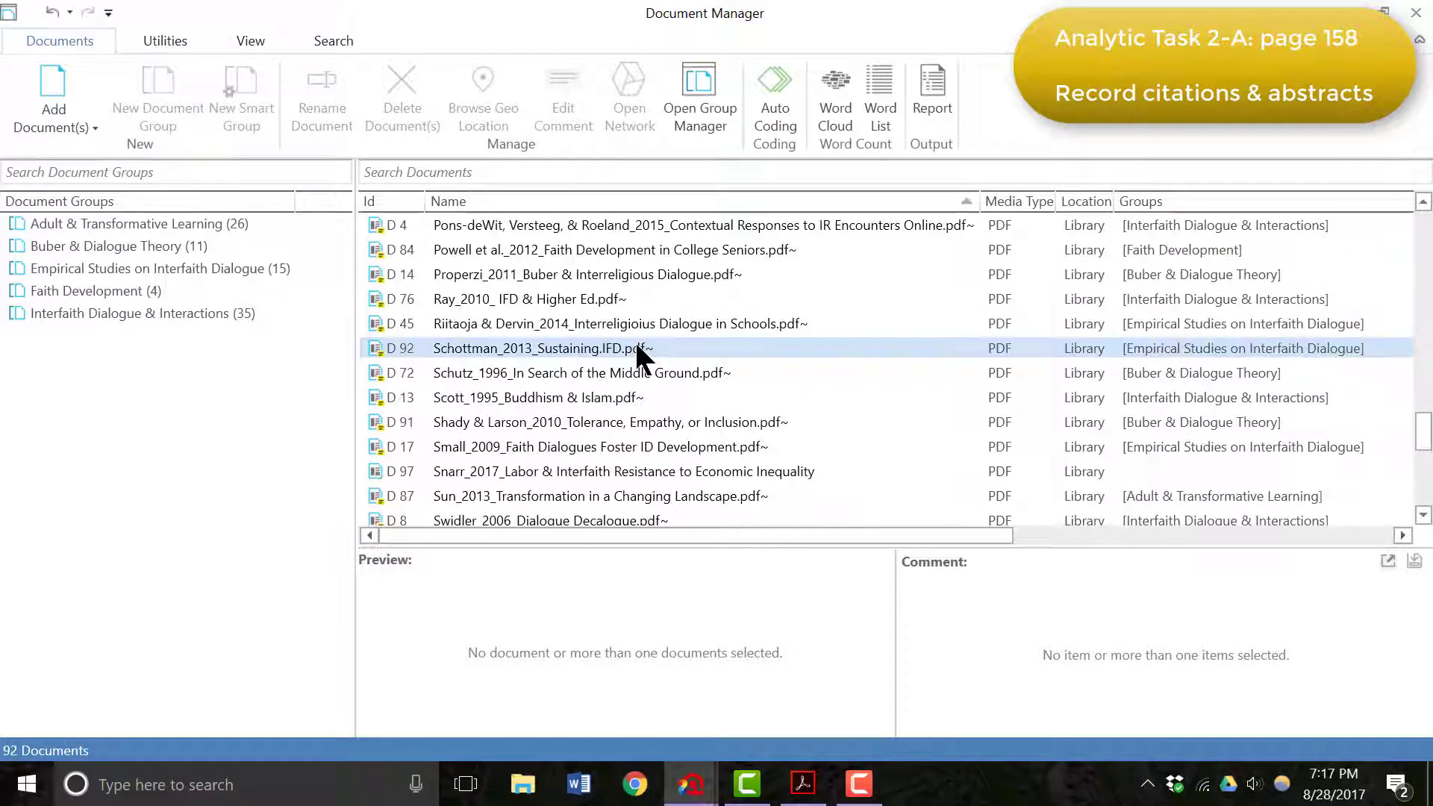
left_click(591, 471)
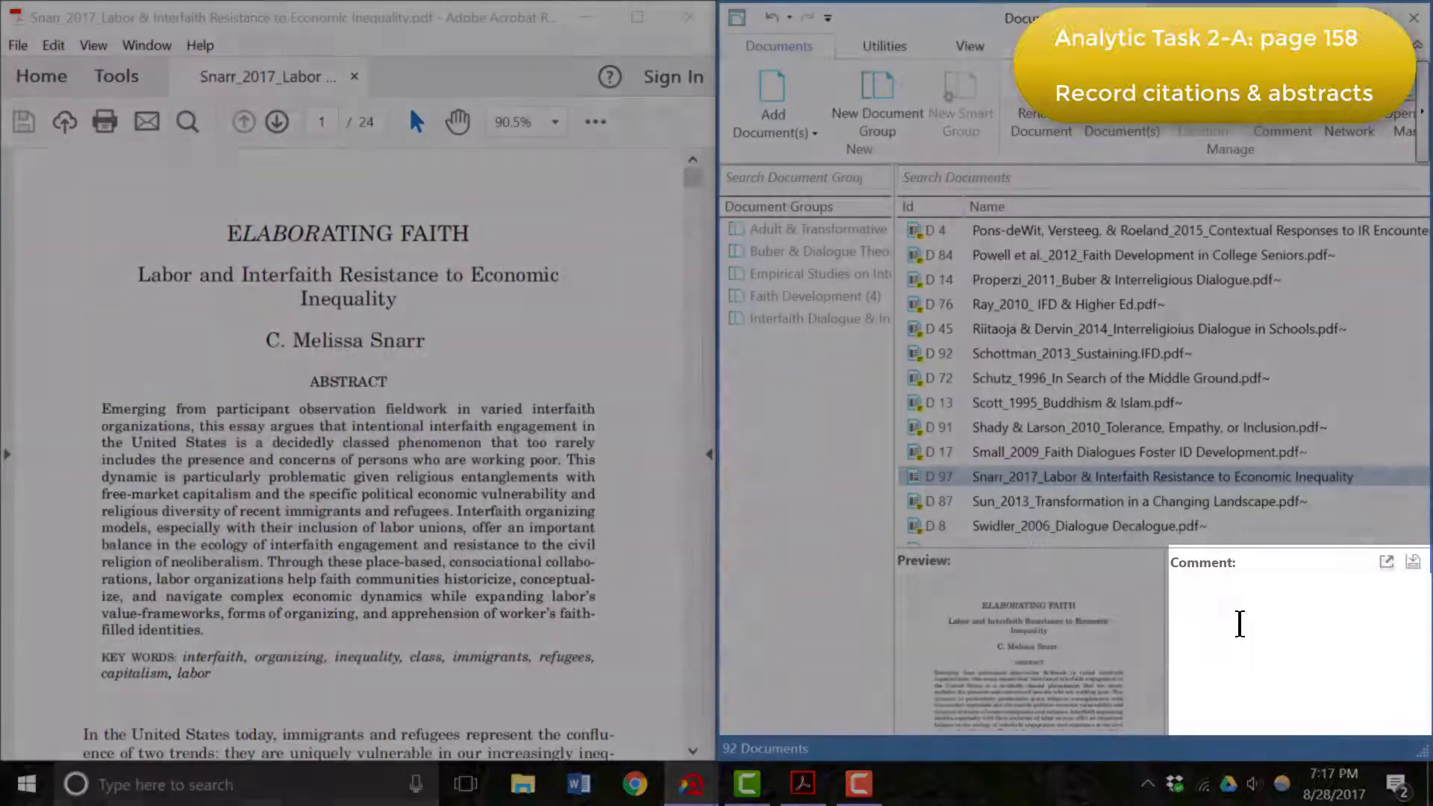
Step: Type the Snarr (2017) APA citation in D97's comment, italicising the journal and volume
left_click(1239, 623)
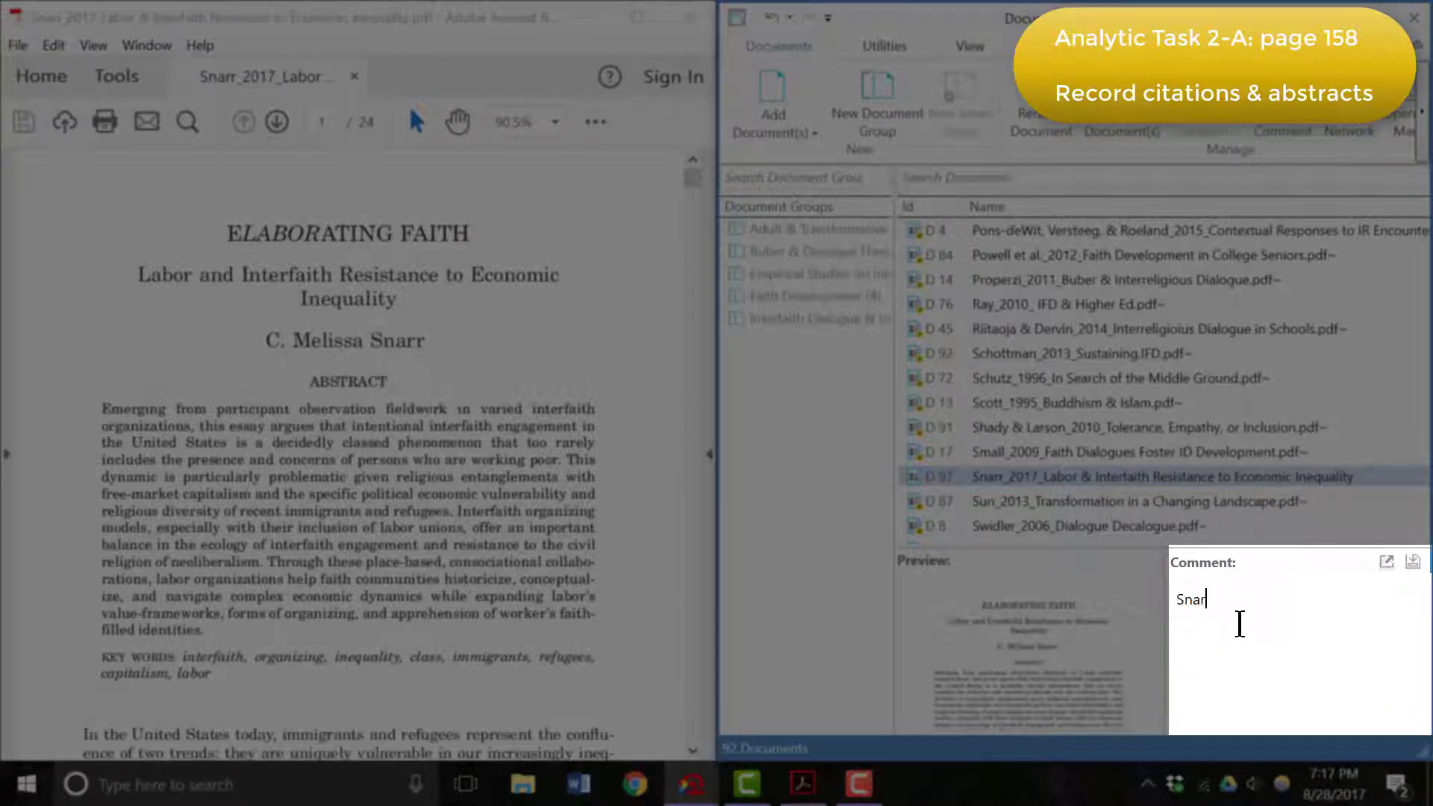
type("Snarr, C. M. (2017). Elaborating faith: Labor and interfaith resistance to economi")
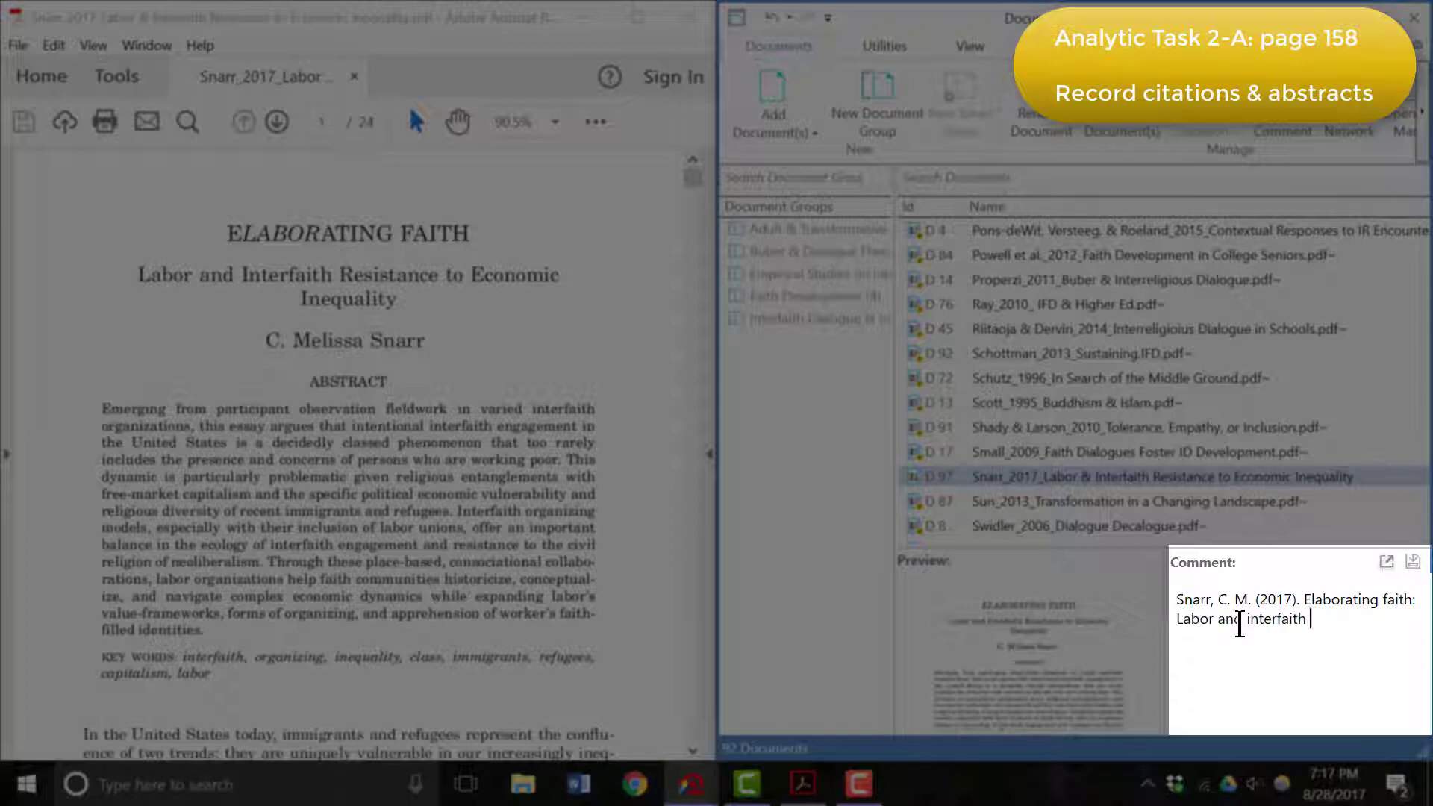
type("c inequality.")
scroll(649, 467, "down", 7)
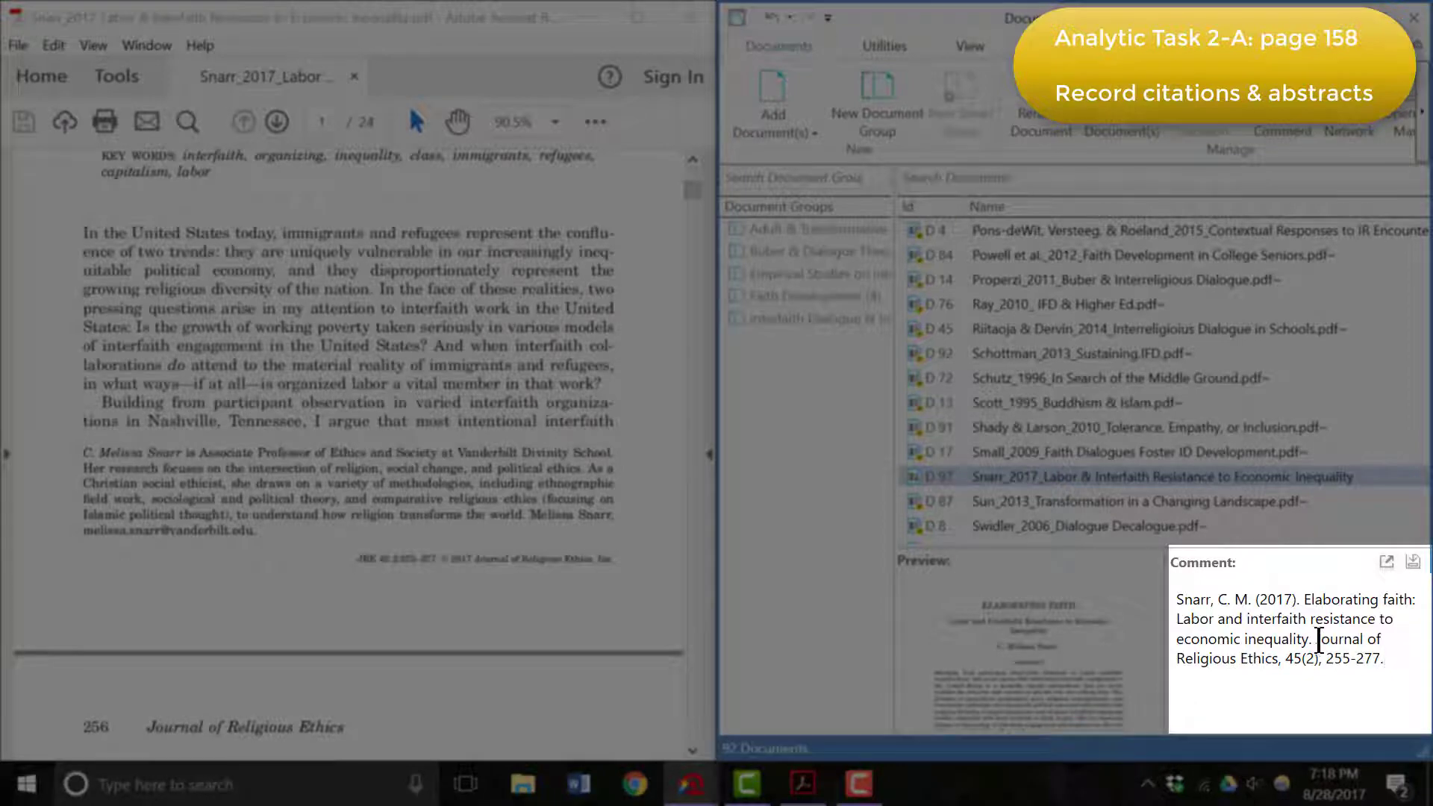
left_click_drag(1317, 640, 1300, 666)
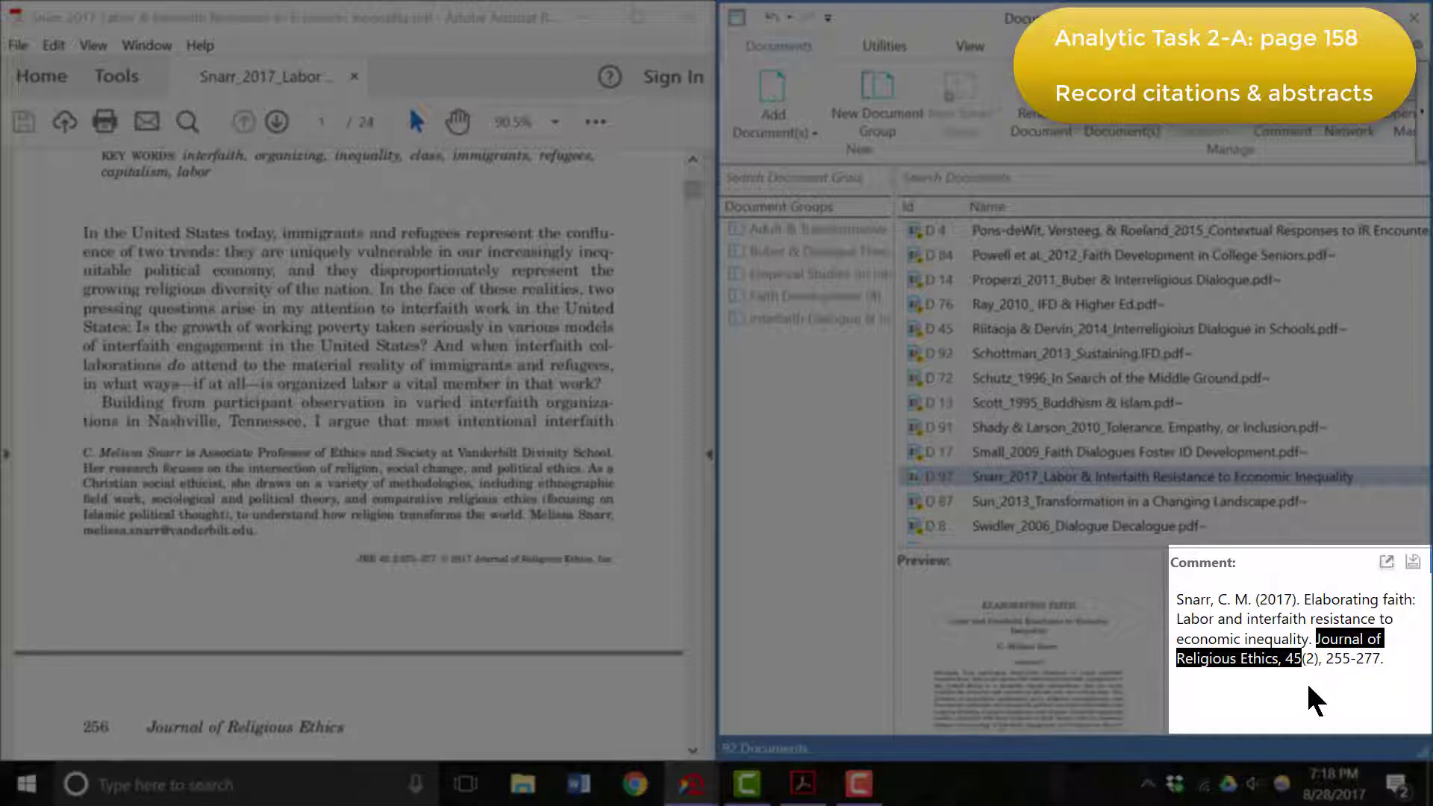
key("ctrl+i")
left_click(1397, 659)
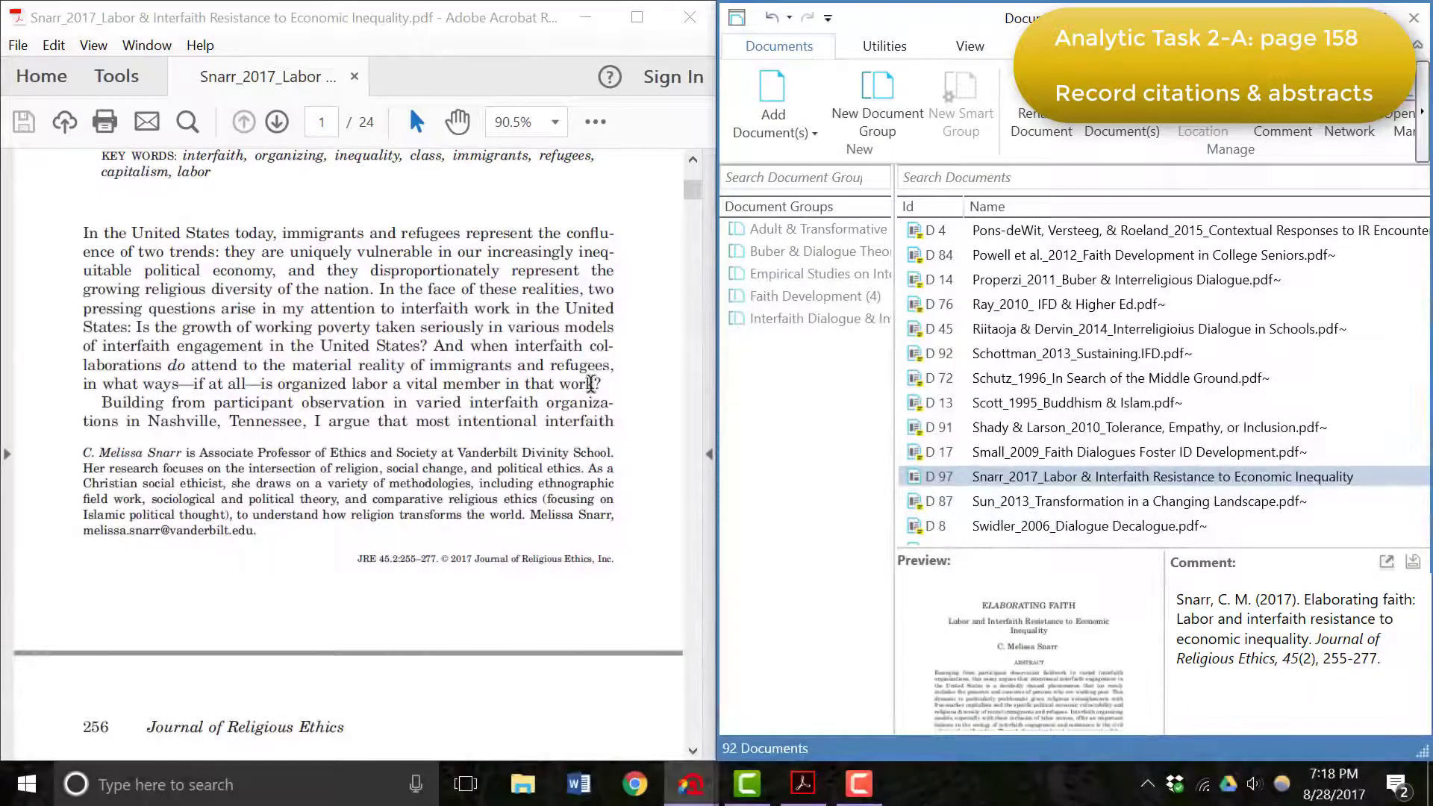
Step: Copy the abstract and keywords from the PDF in Acrobat and paste them below the citation
left_click(416, 360)
scroll(416, 360, "up", 4)
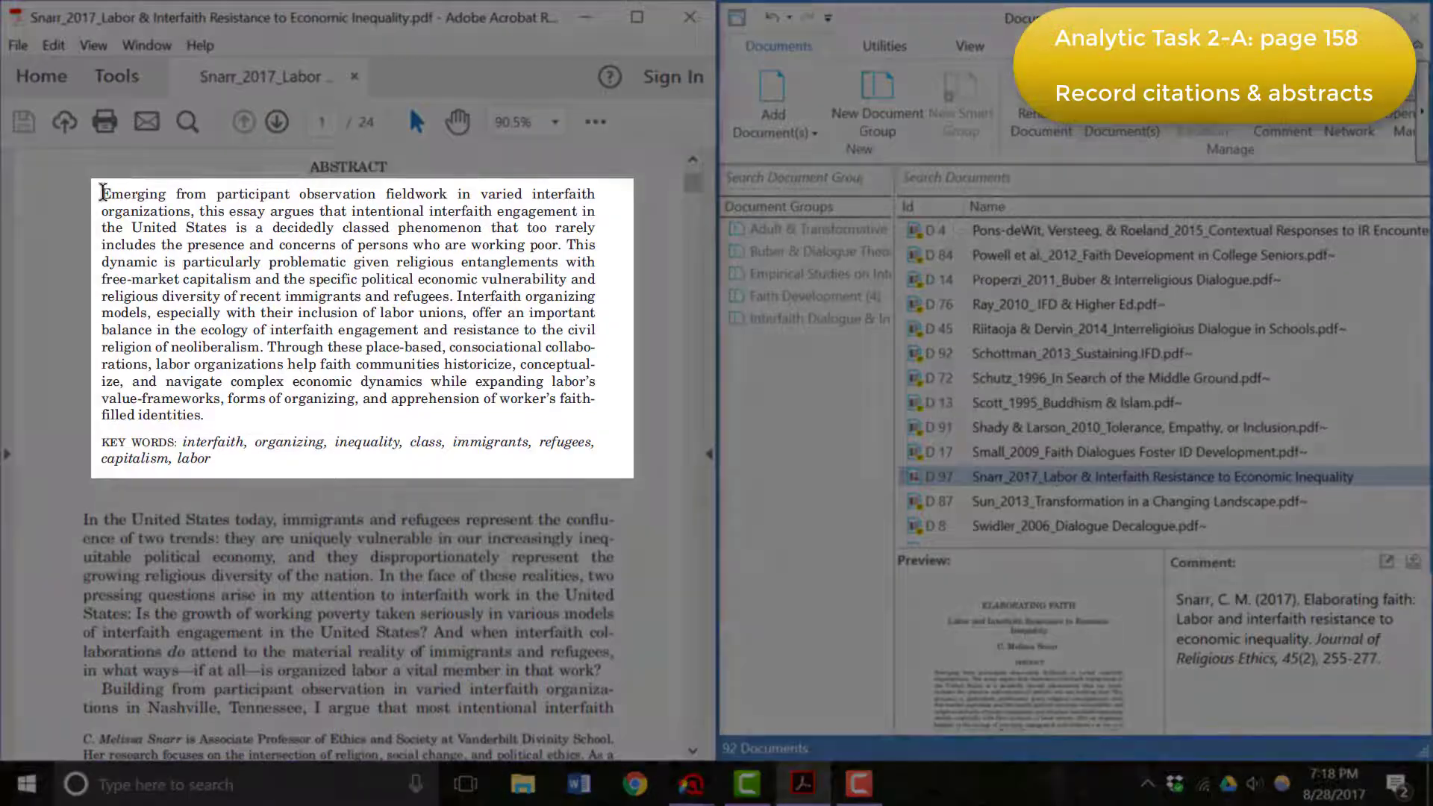
left_click_drag(103, 192, 221, 461)
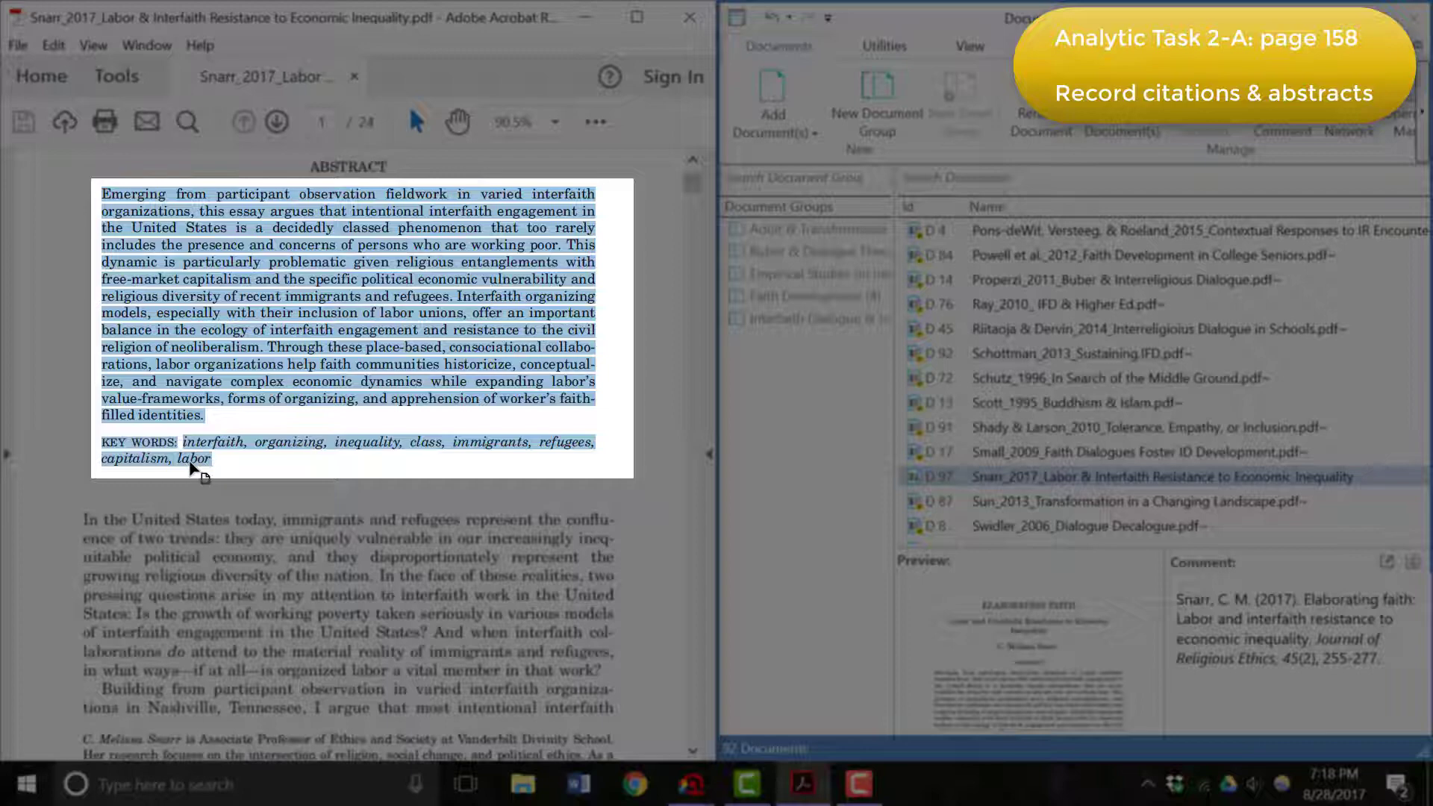
right_click(190, 467)
left_click(222, 482)
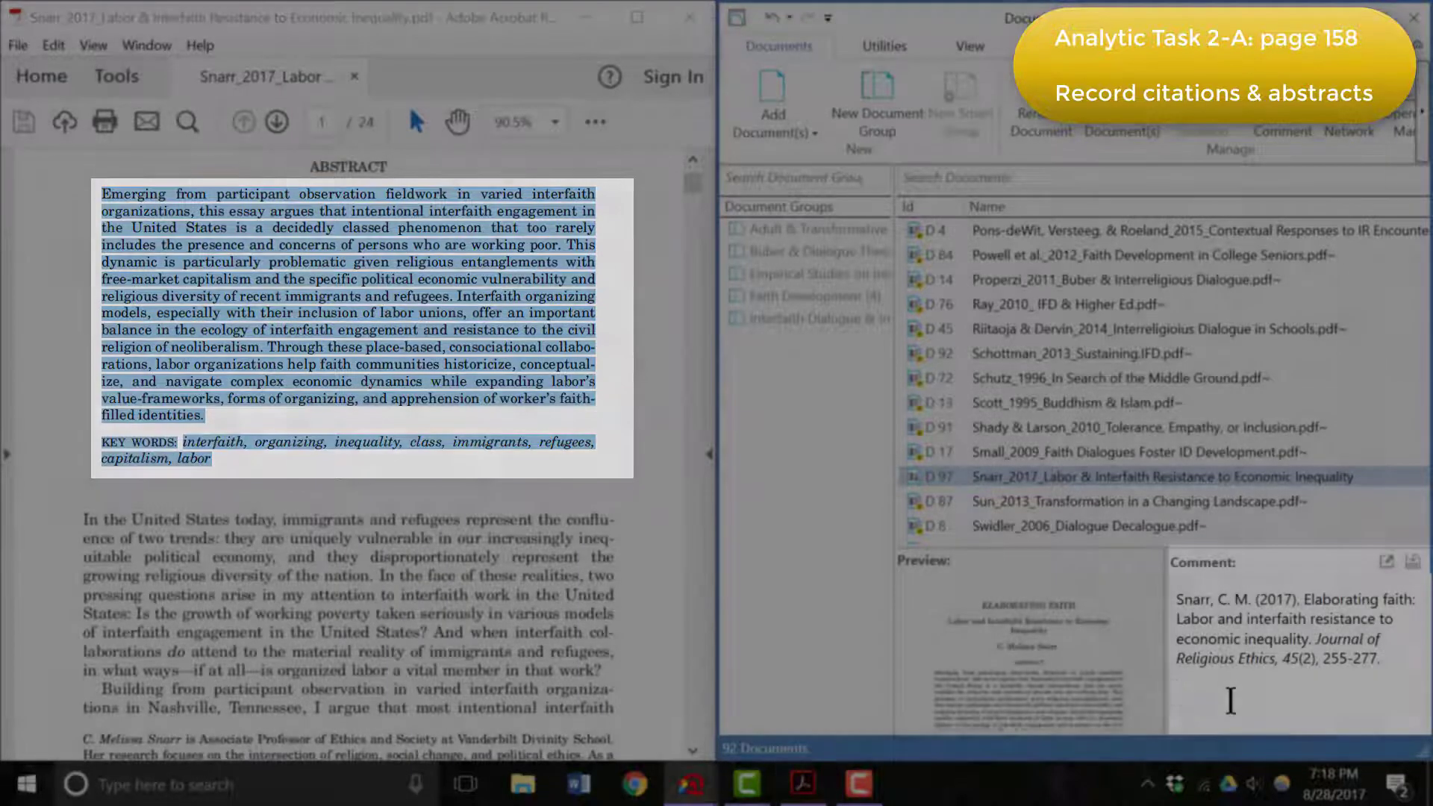
left_click(1208, 694)
key("ctrl+v")
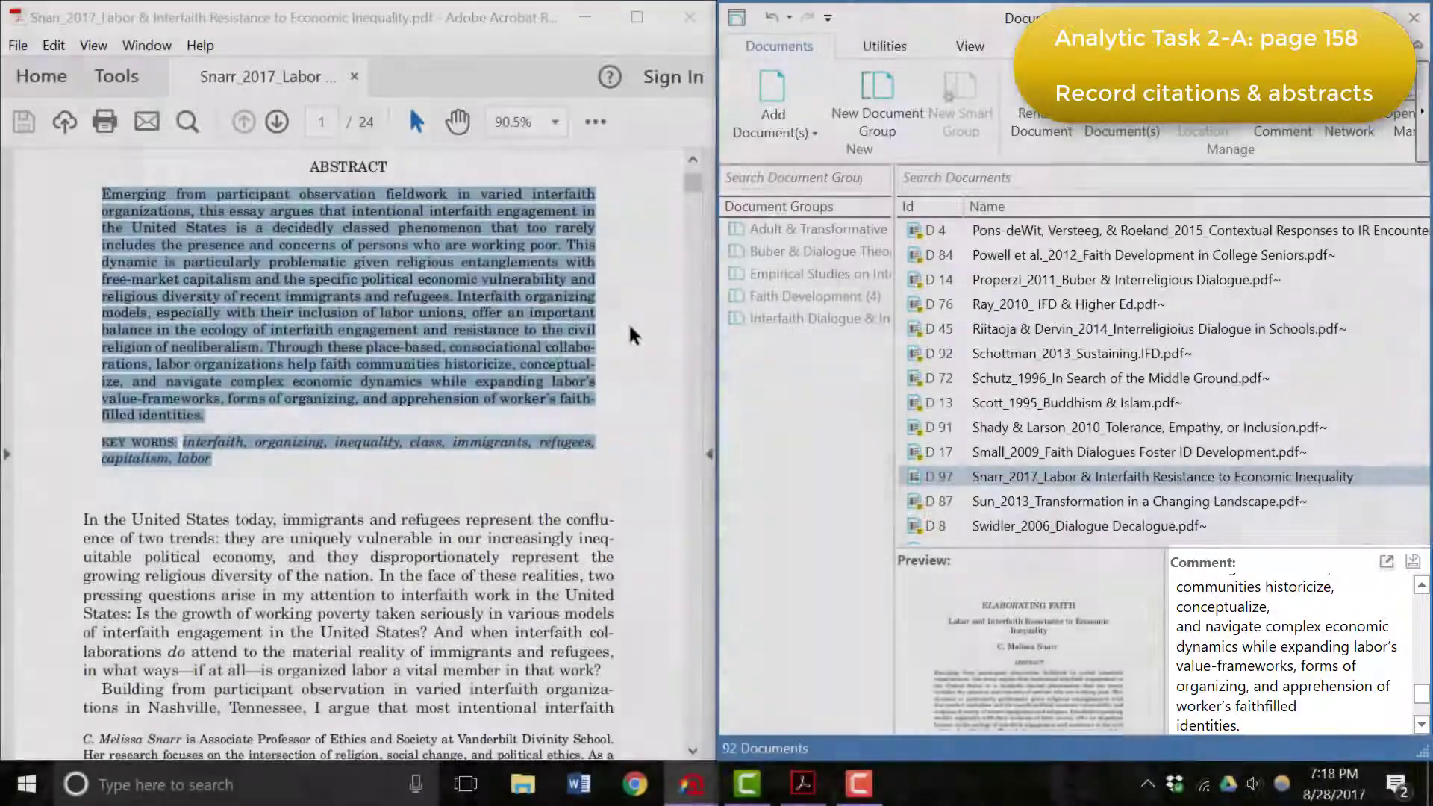
left_click(630, 325)
left_click_drag(695, 193, 687, 166)
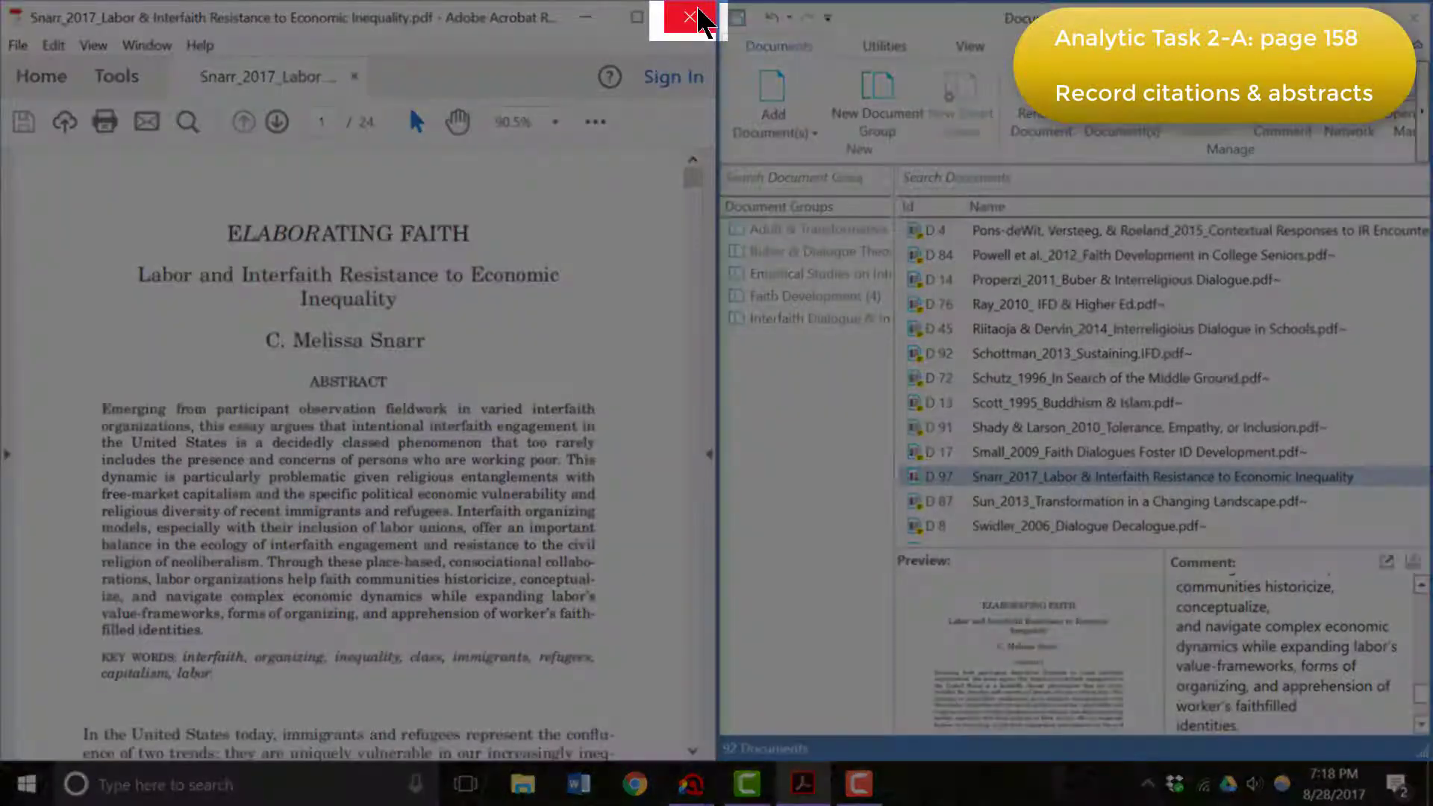
Step: Close Acrobat, maximise the Document Manager and widen the comment pane
left_click(689, 17)
double_click(895, 17)
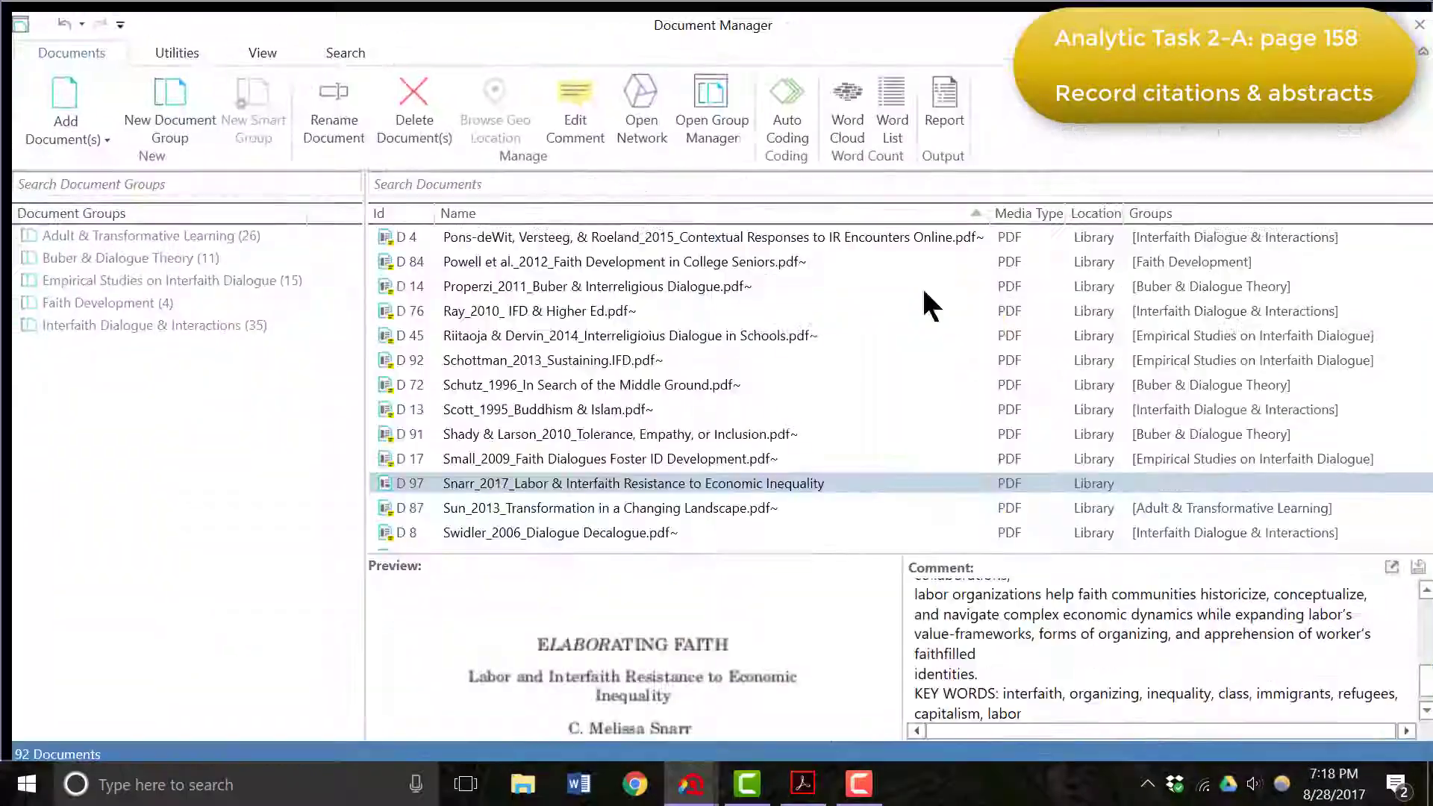
left_click_drag(946, 638, 802, 639)
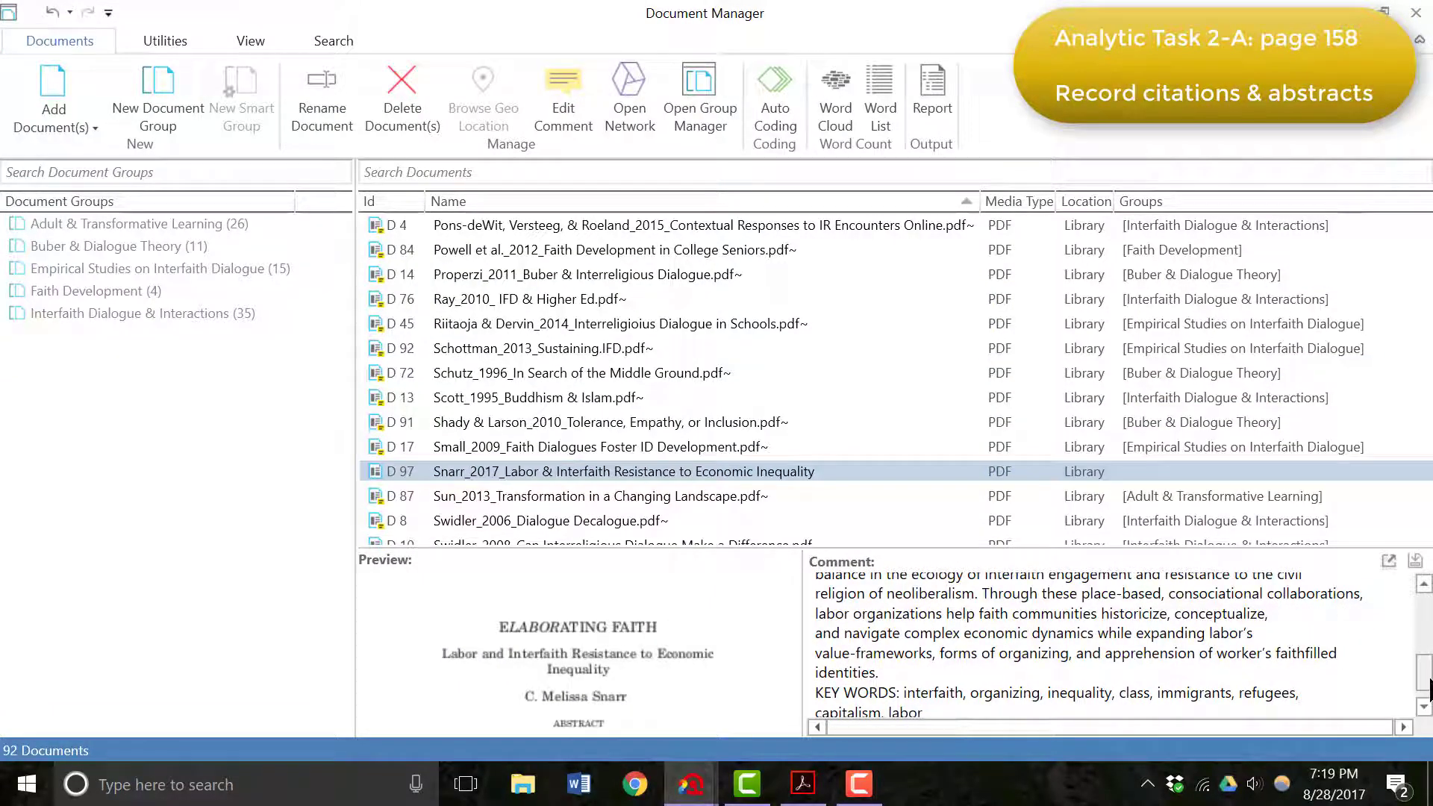
left_click_drag(1429, 685, 1429, 618)
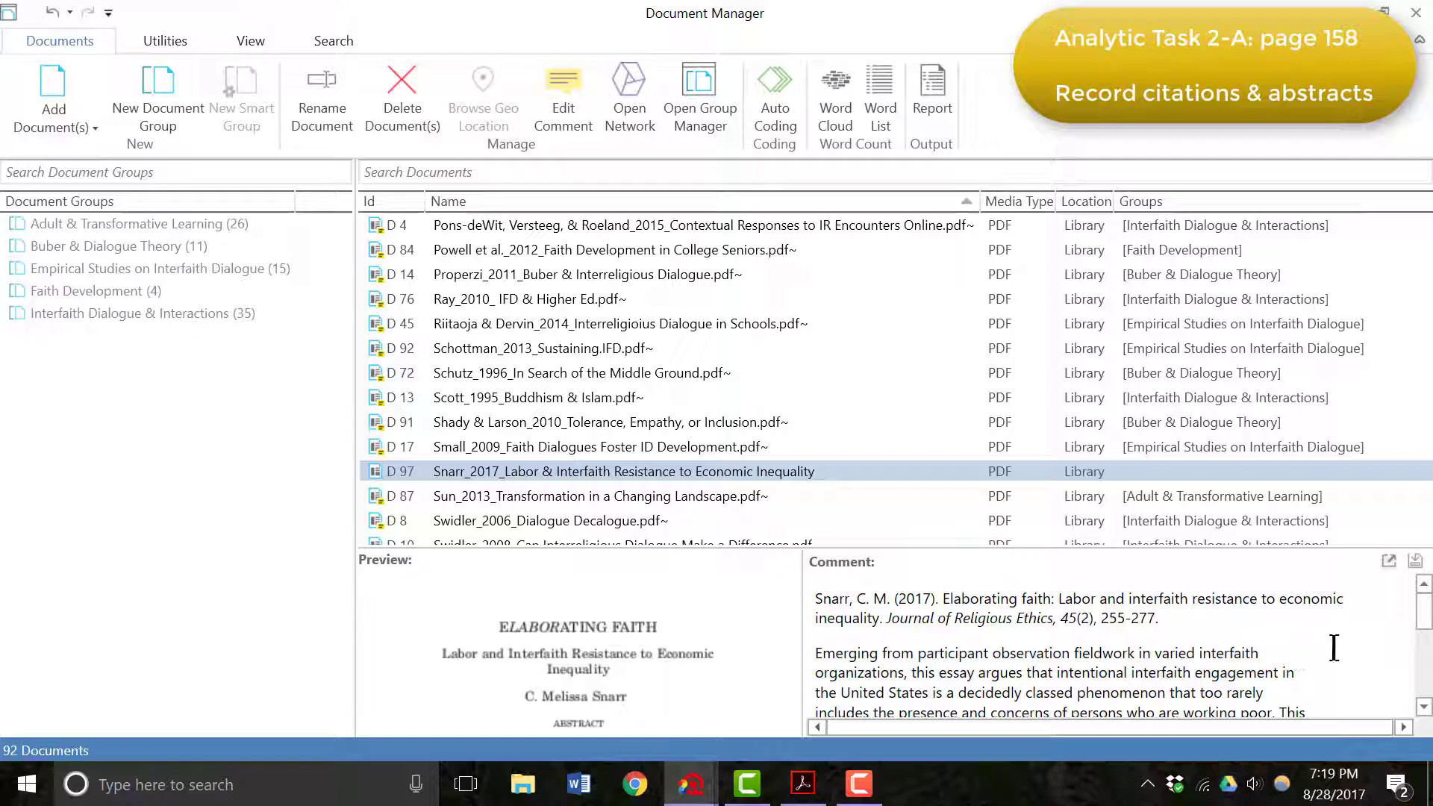
mouse_move(1422, 625)
left_mouse_down()
mouse_move(1425, 690)
mouse_move(1427, 619)
left_mouse_up()
Step: Delete the hard line breaks throughout the pasted abstract so its sentences run continuously
left_click(1293, 651)
key("Delete")
left_click(1256, 676)
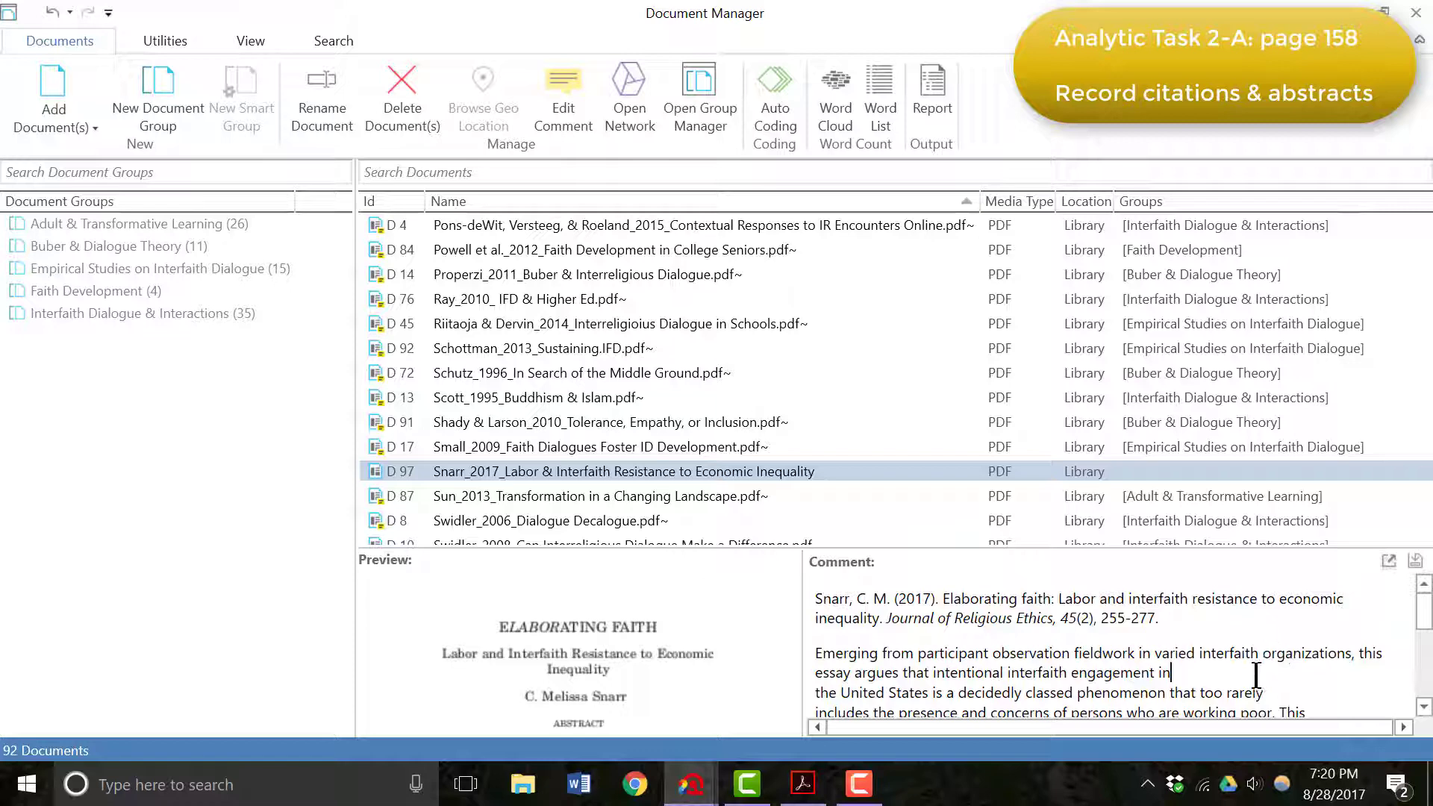
key("Delete")
left_click(1045, 693)
key("Delete")
left_click(970, 712)
key("Delete")
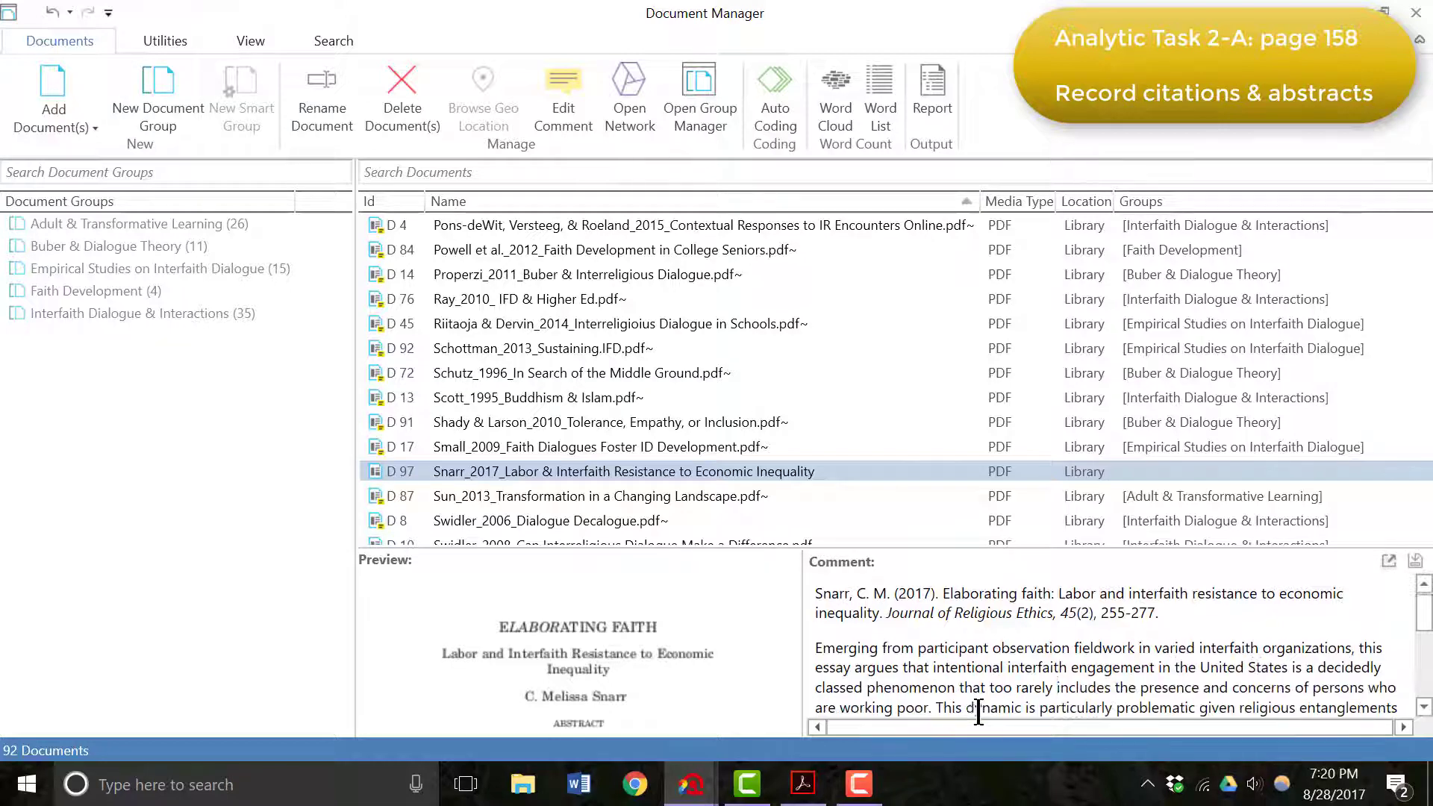
left_click(1379, 664)
key("Delete")
left_click(1313, 666)
key("Delete")
left_click(1208, 687)
key("Delete")
left_click(1232, 705)
key("Delete")
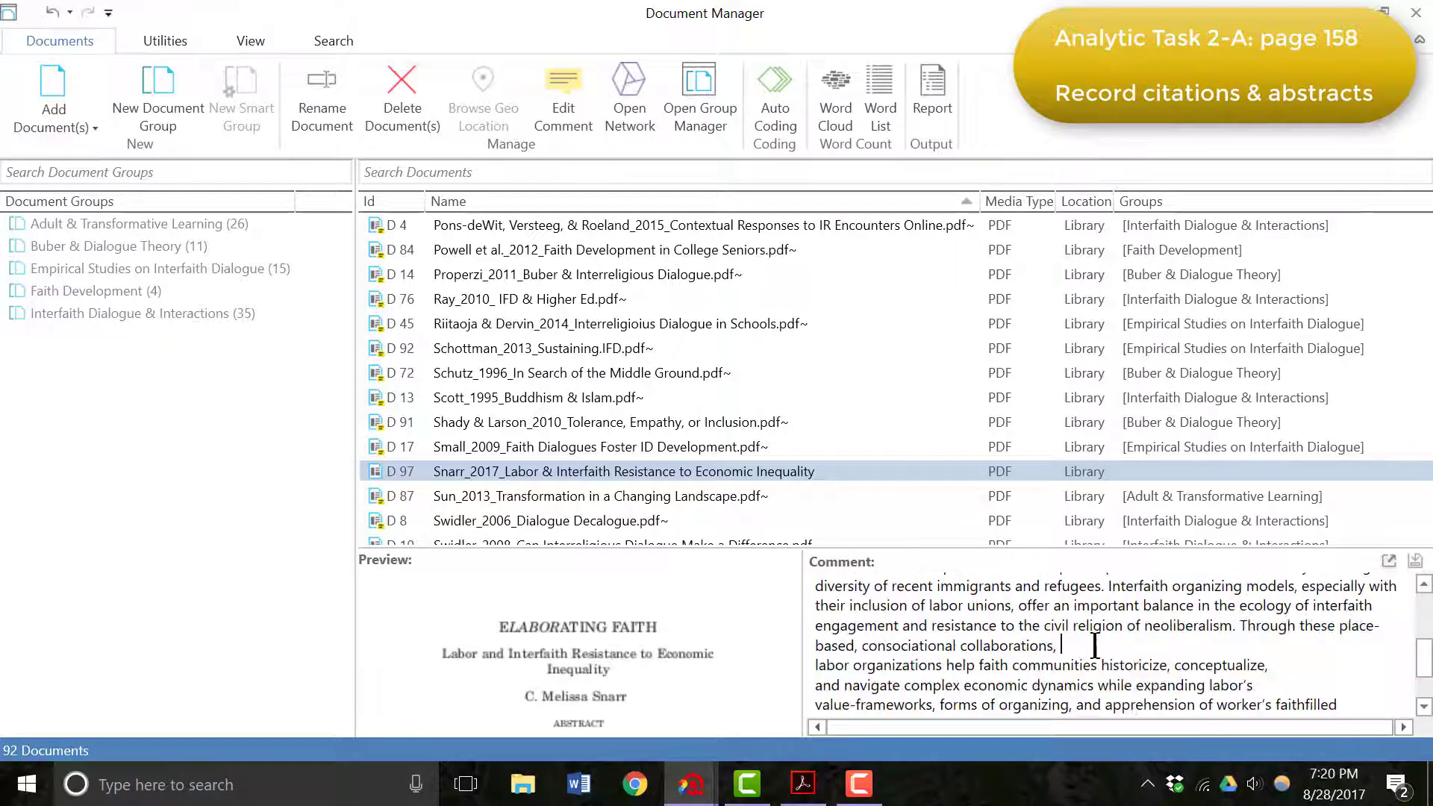
left_click(1103, 648)
key("Delete")
left_click(862, 685)
key("Delete")
left_click(1225, 671)
key("Delete")
left_click(1358, 687)
key("Delete")
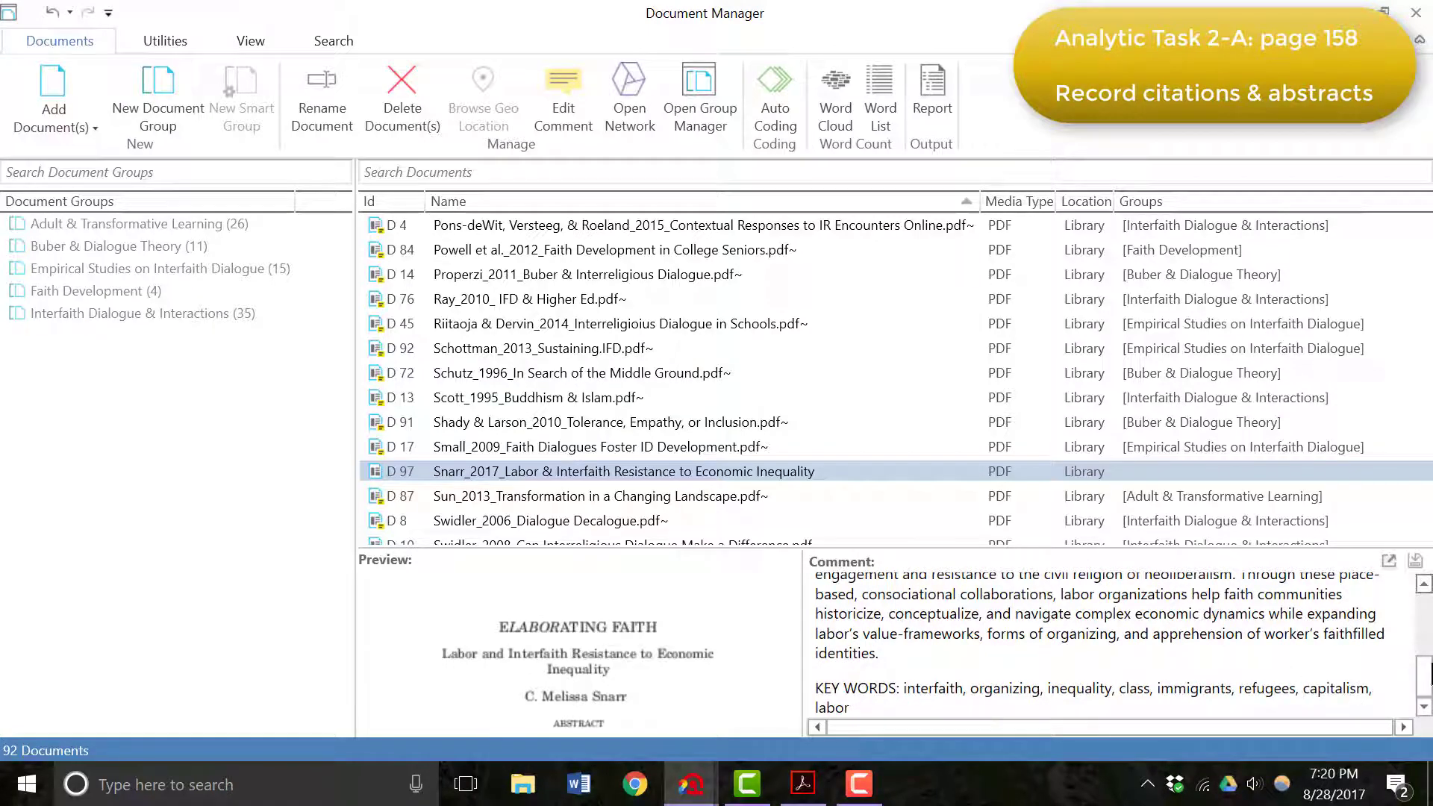
Step: Save the comment by switching to Sun 2013 and back to Snarr 2017
left_click_drag(1424, 671, 1422, 580)
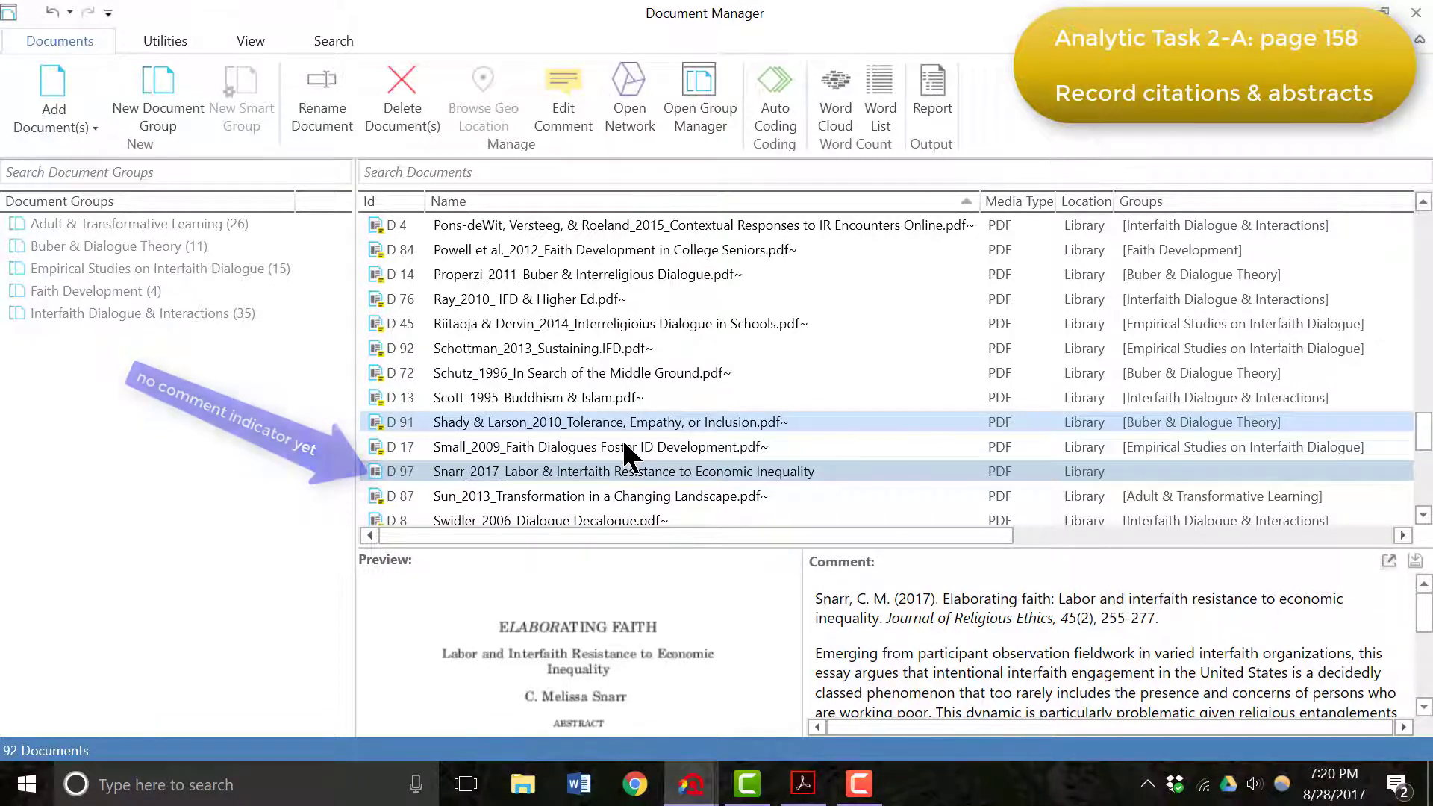
left_click(676, 495)
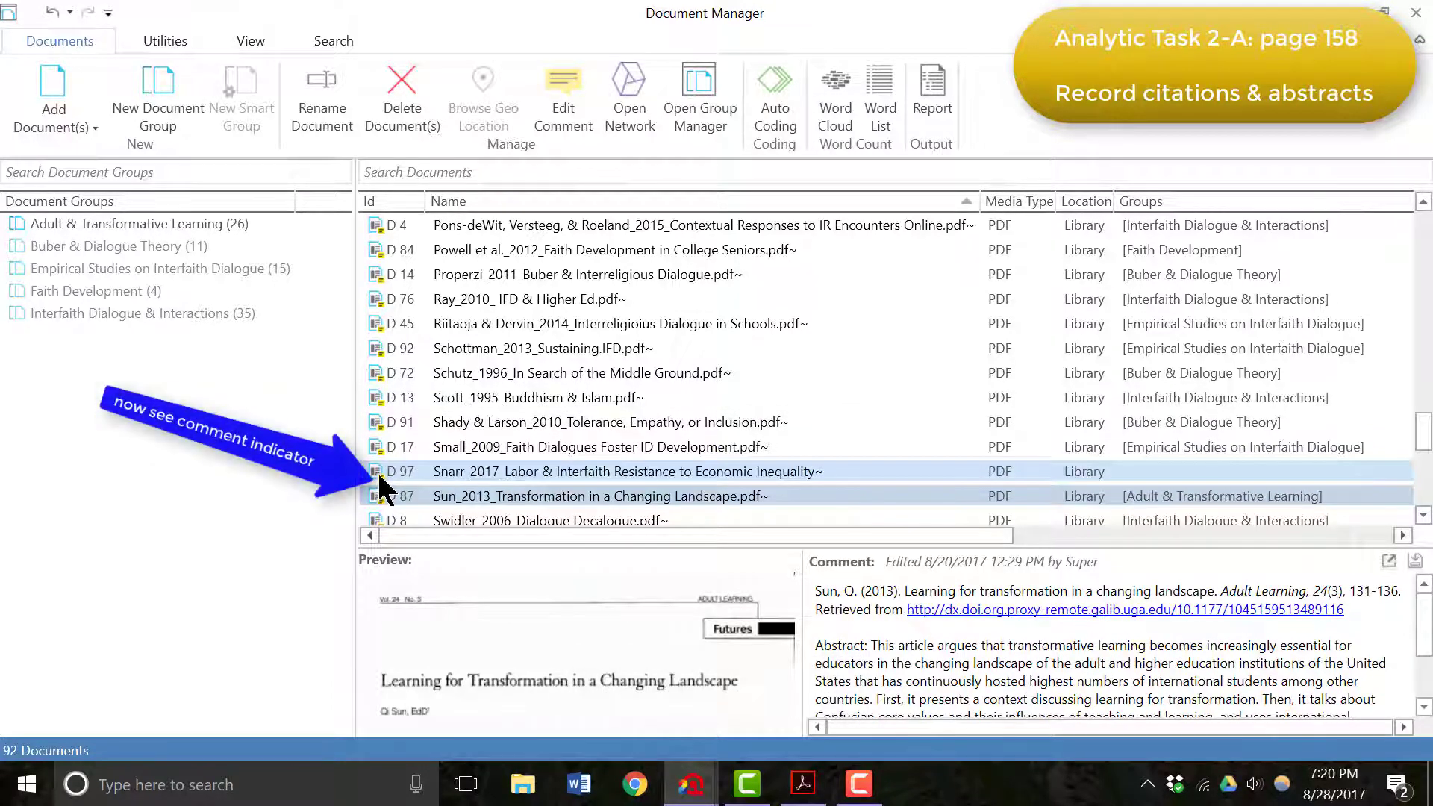
left_click(467, 461)
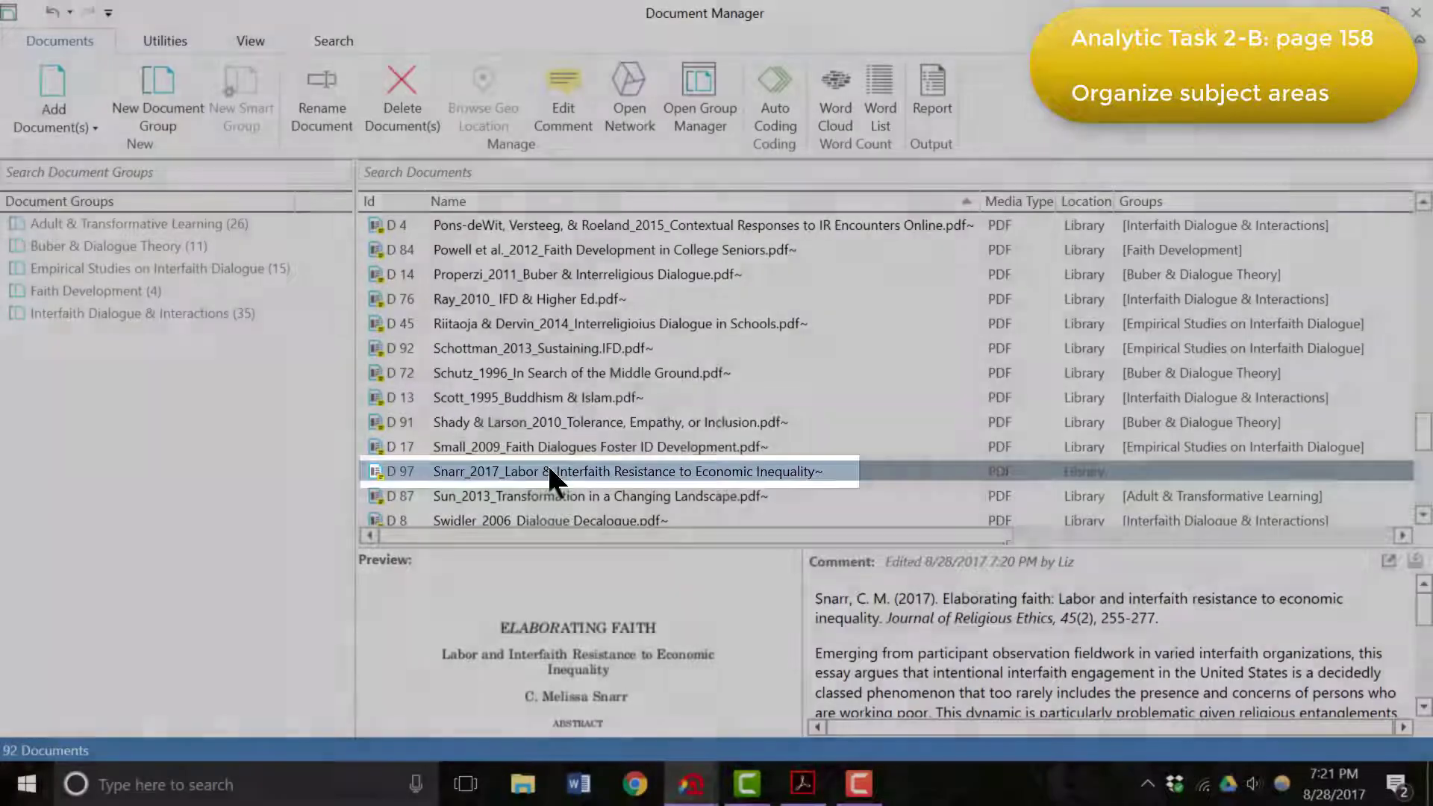
Step: Drag D 97 Snarr_2017 onto the Empirical Studies on Interfaith Dialogue document group
left_click_drag(552, 479, 206, 490)
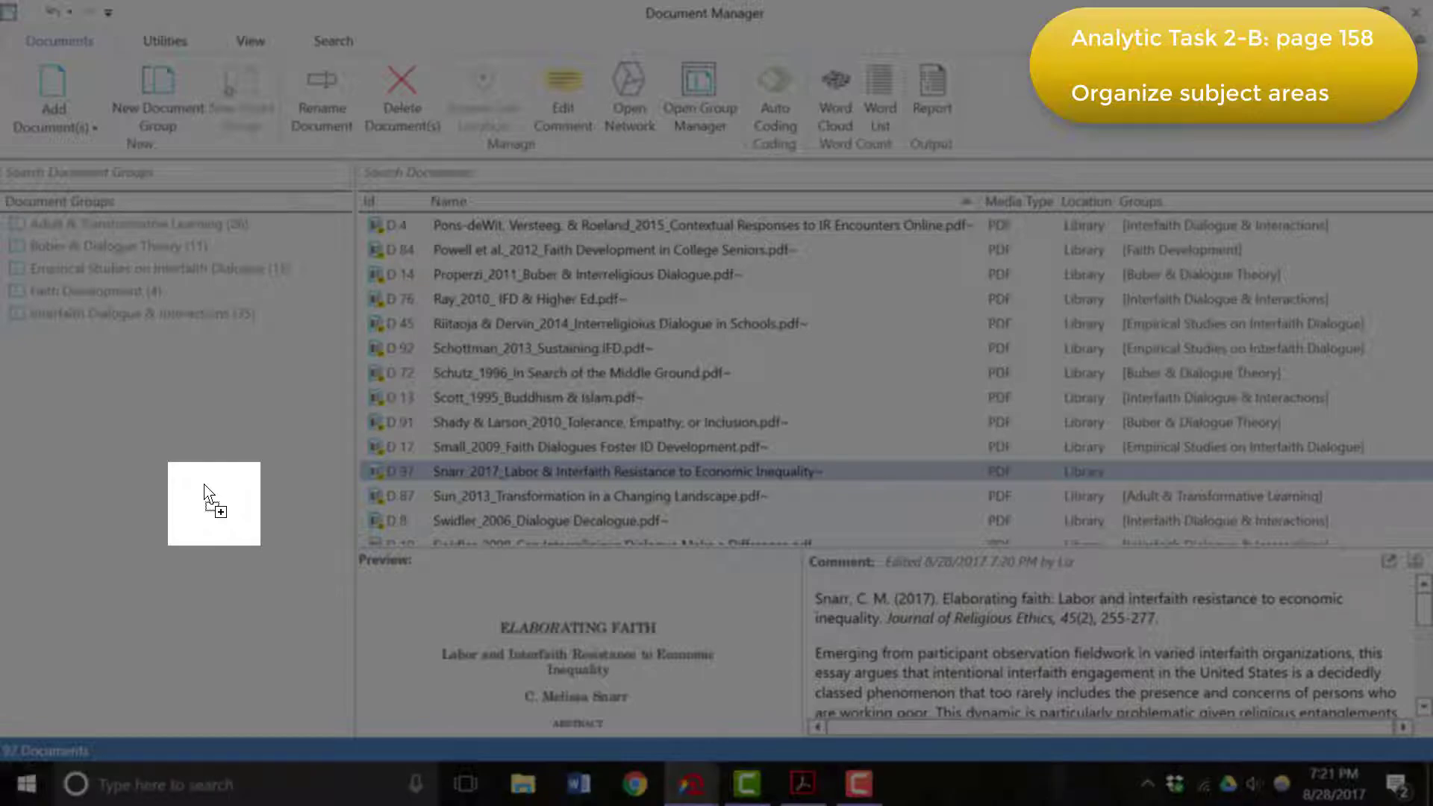
left_click_drag(204, 487, 1097, 431)
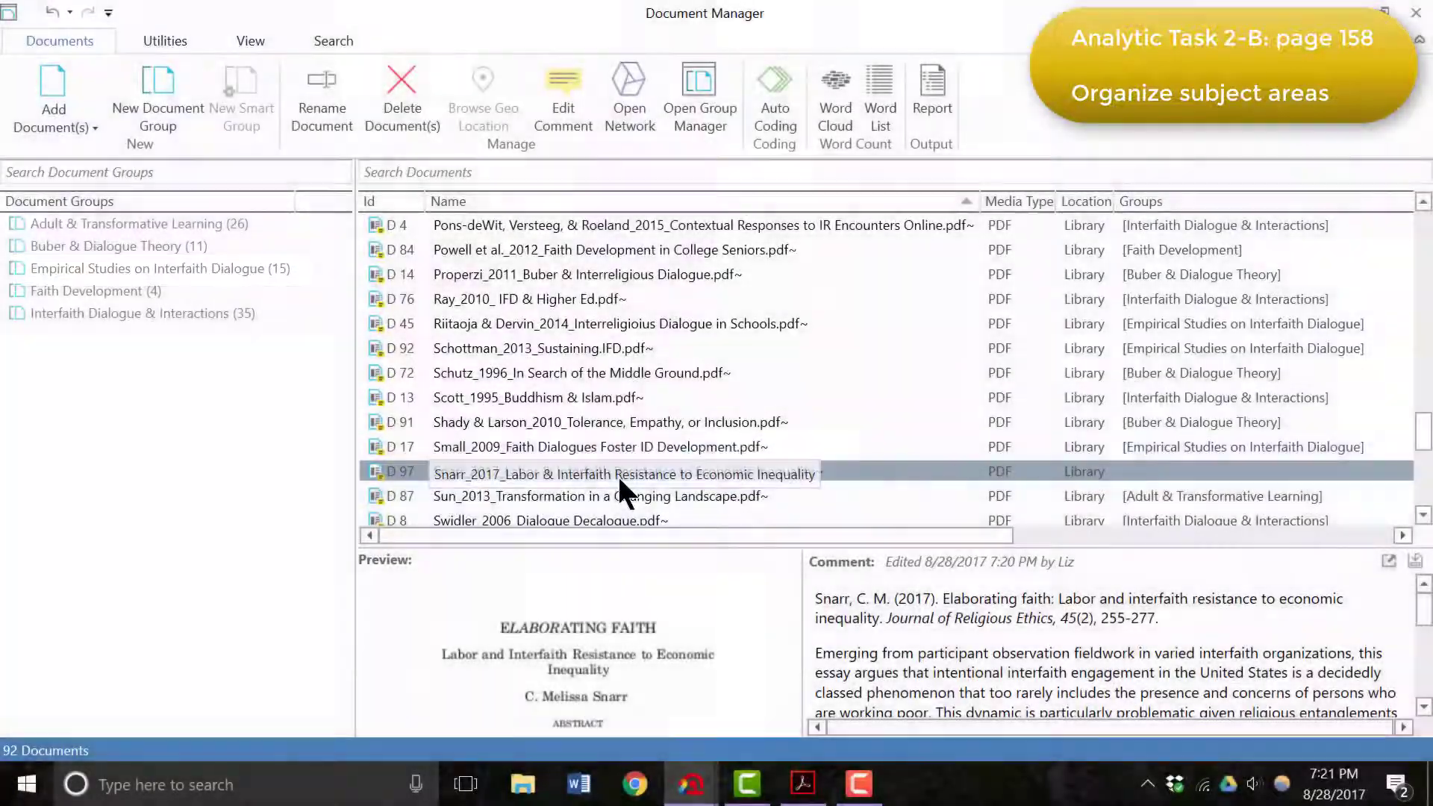
left_click_drag(467, 464, 259, 276)
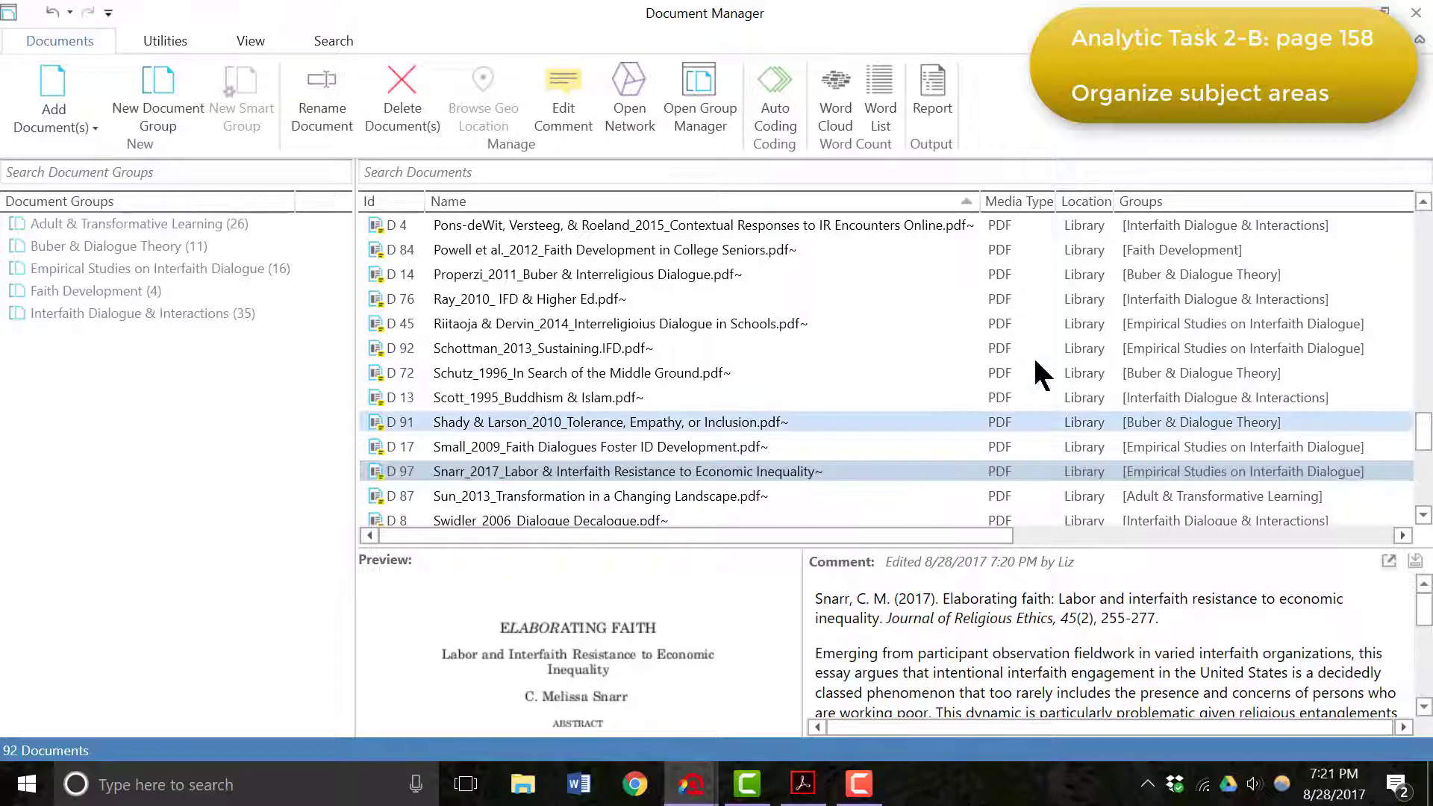
scroll(1165, 316, "up", 5)
scroll(1164, 314, "up", 15)
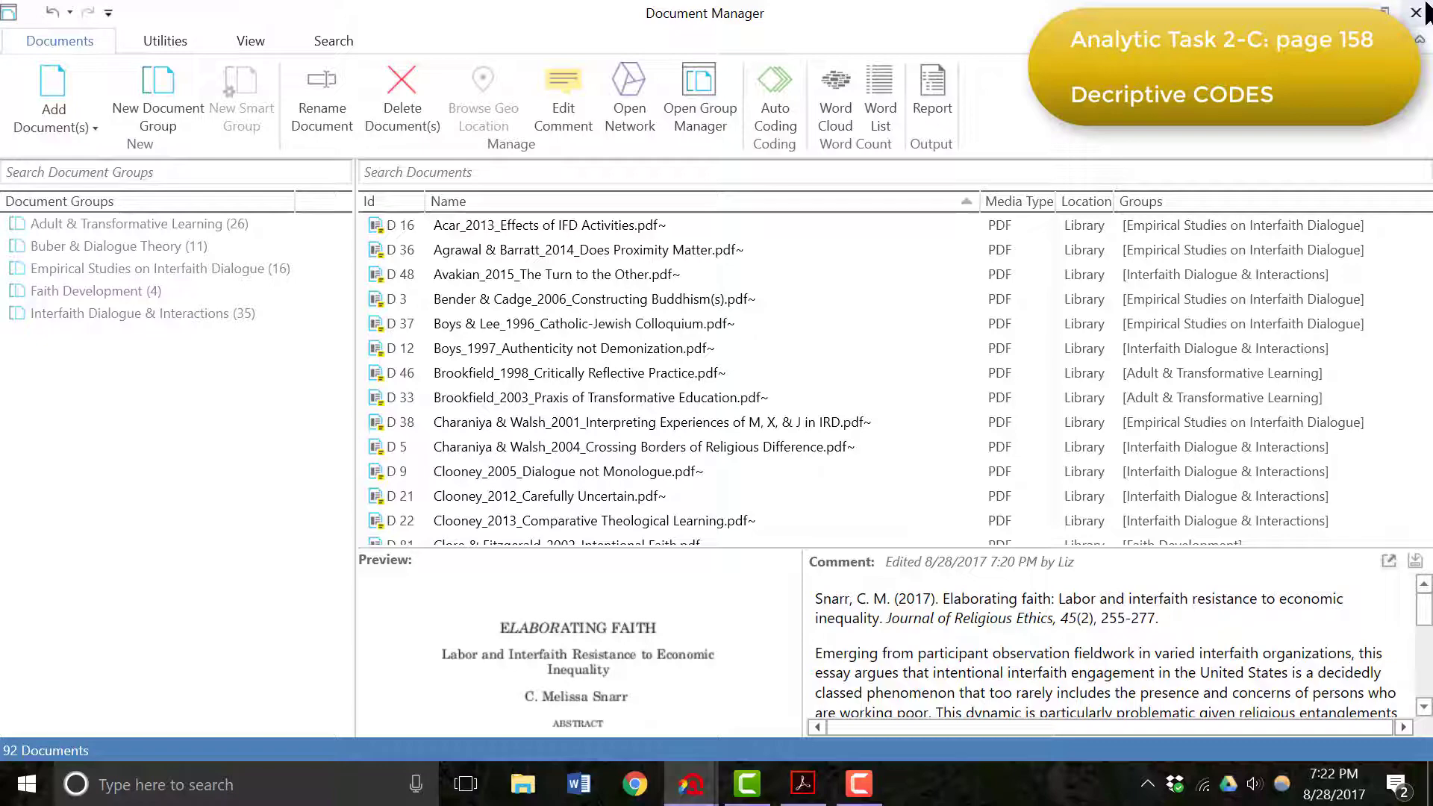
Step: Close the Document Manager and widen the Explore panel to show full titles
left_click(1424, 12)
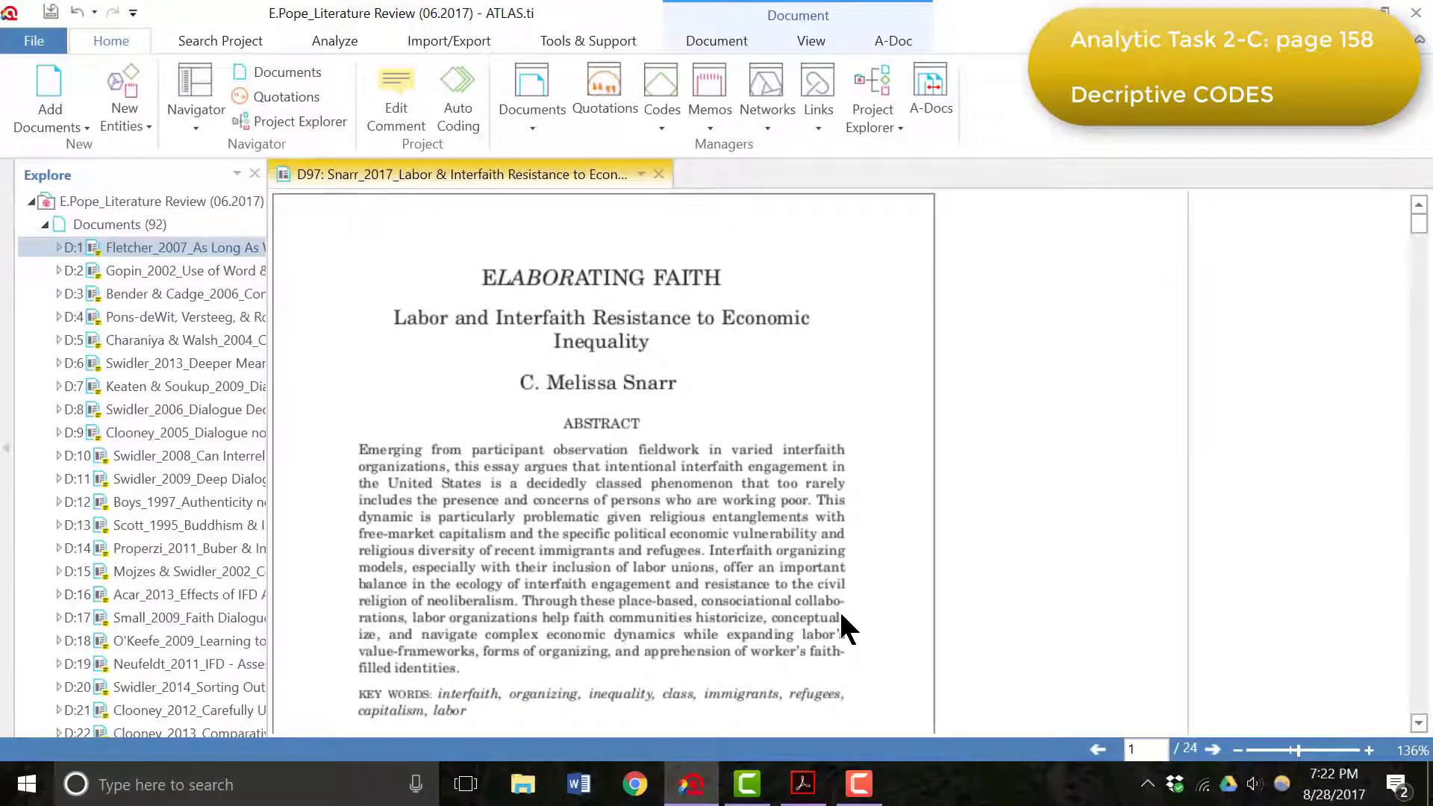
scroll(601, 378, "down", 8)
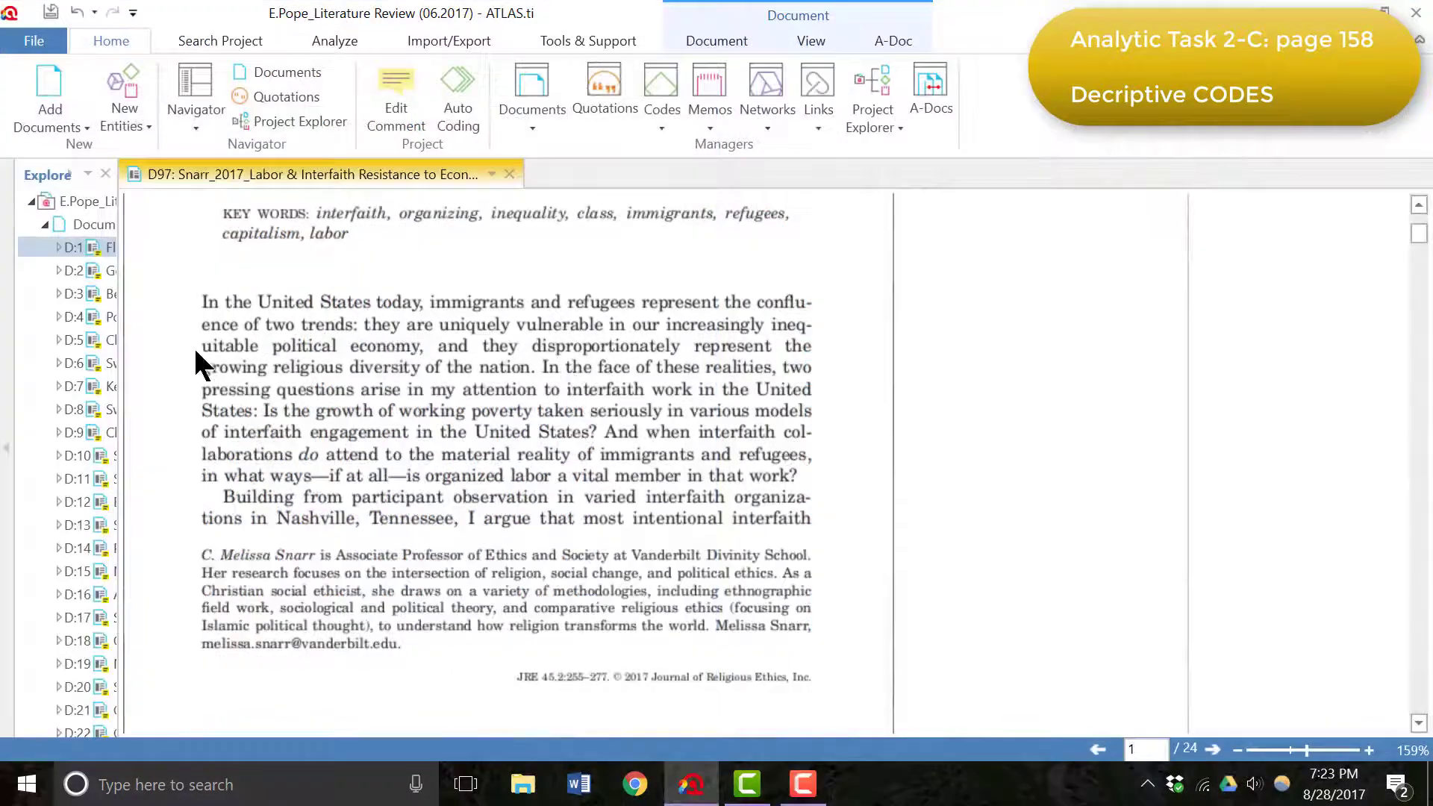
left_click_drag(116, 350, 308, 333)
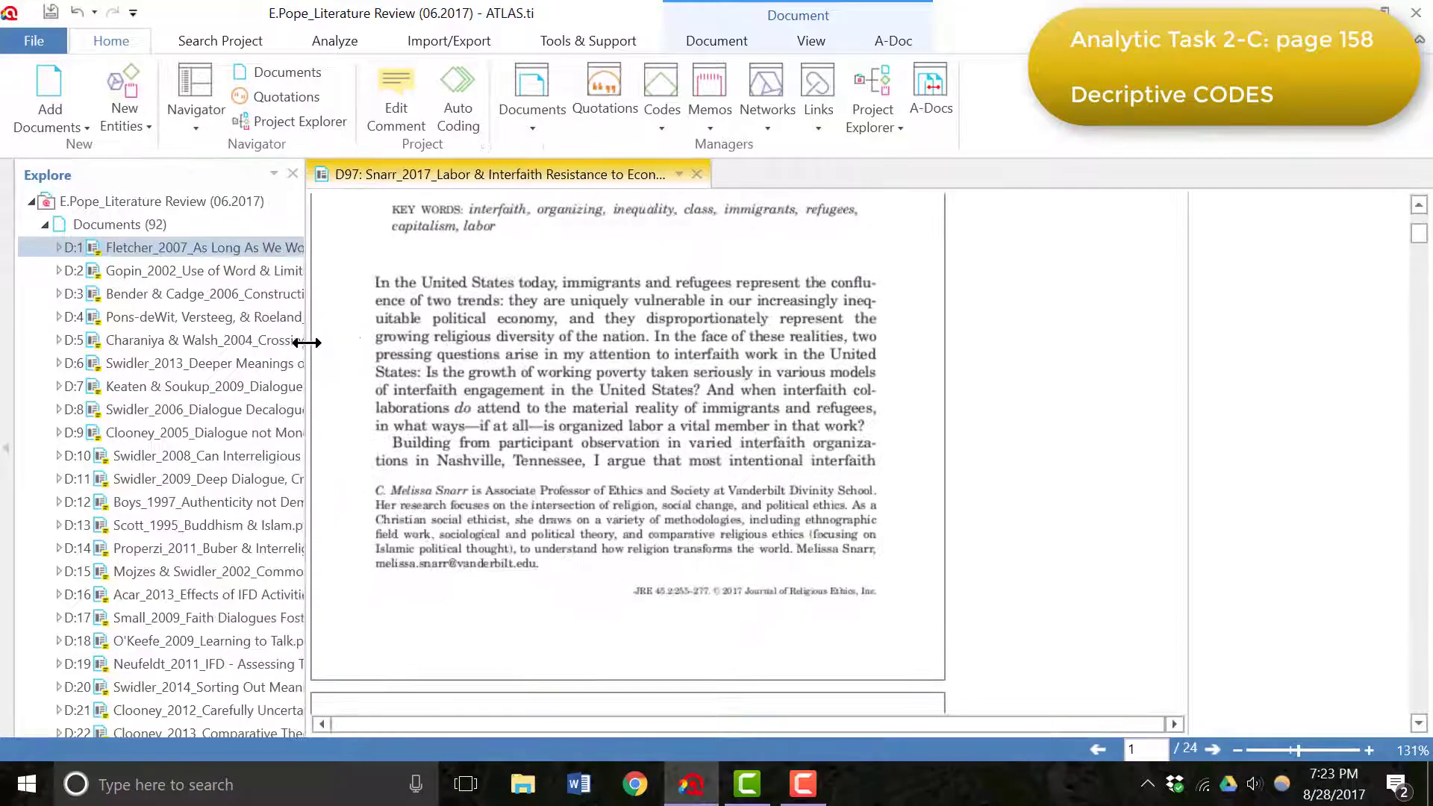
Step: Scroll D97 to page 3 and select the passage from 'I draw on several key moments' to 'elaboration of faith'
scroll(643, 442, "down", 5)
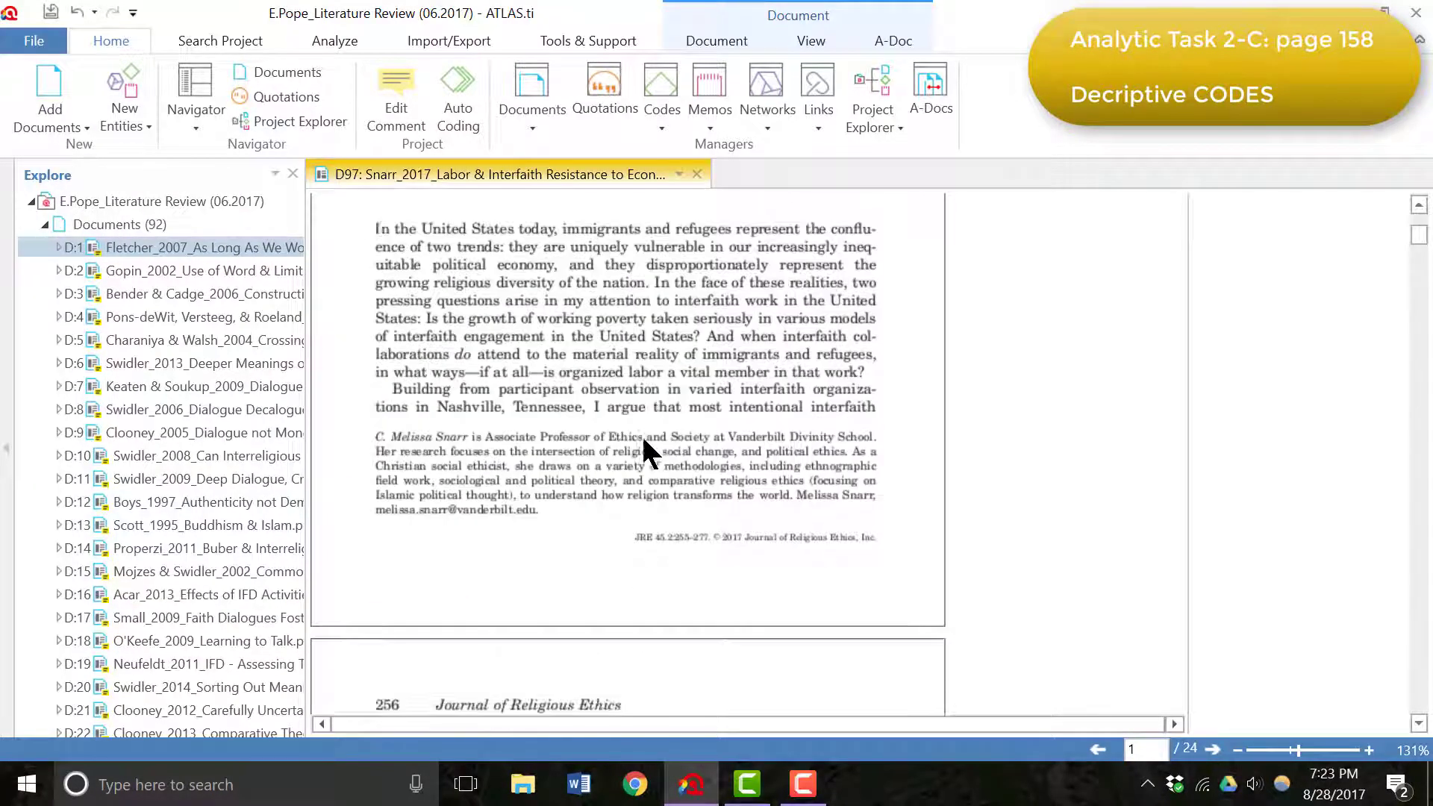
scroll(644, 435, "down", 10)
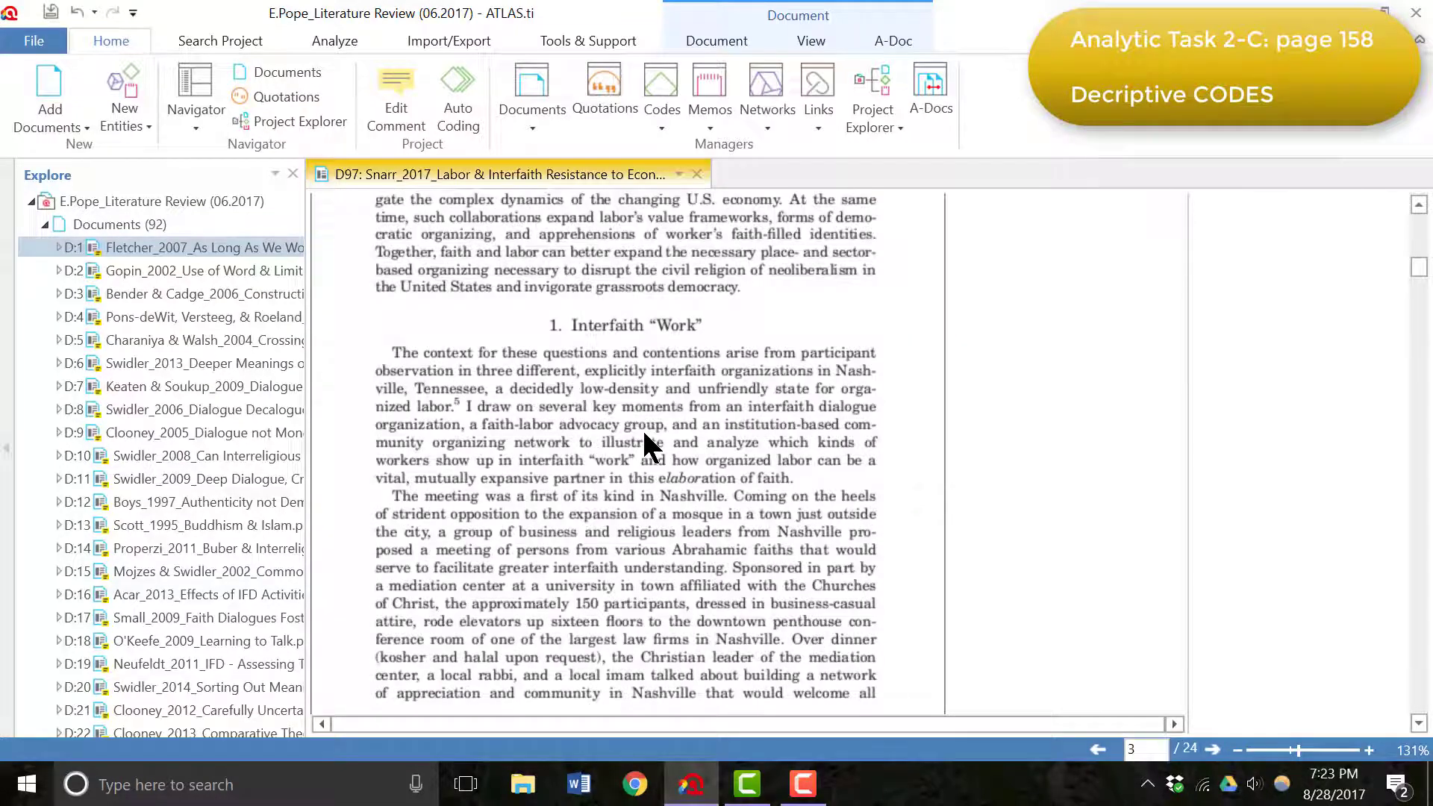
scroll(643, 435, "down", 1)
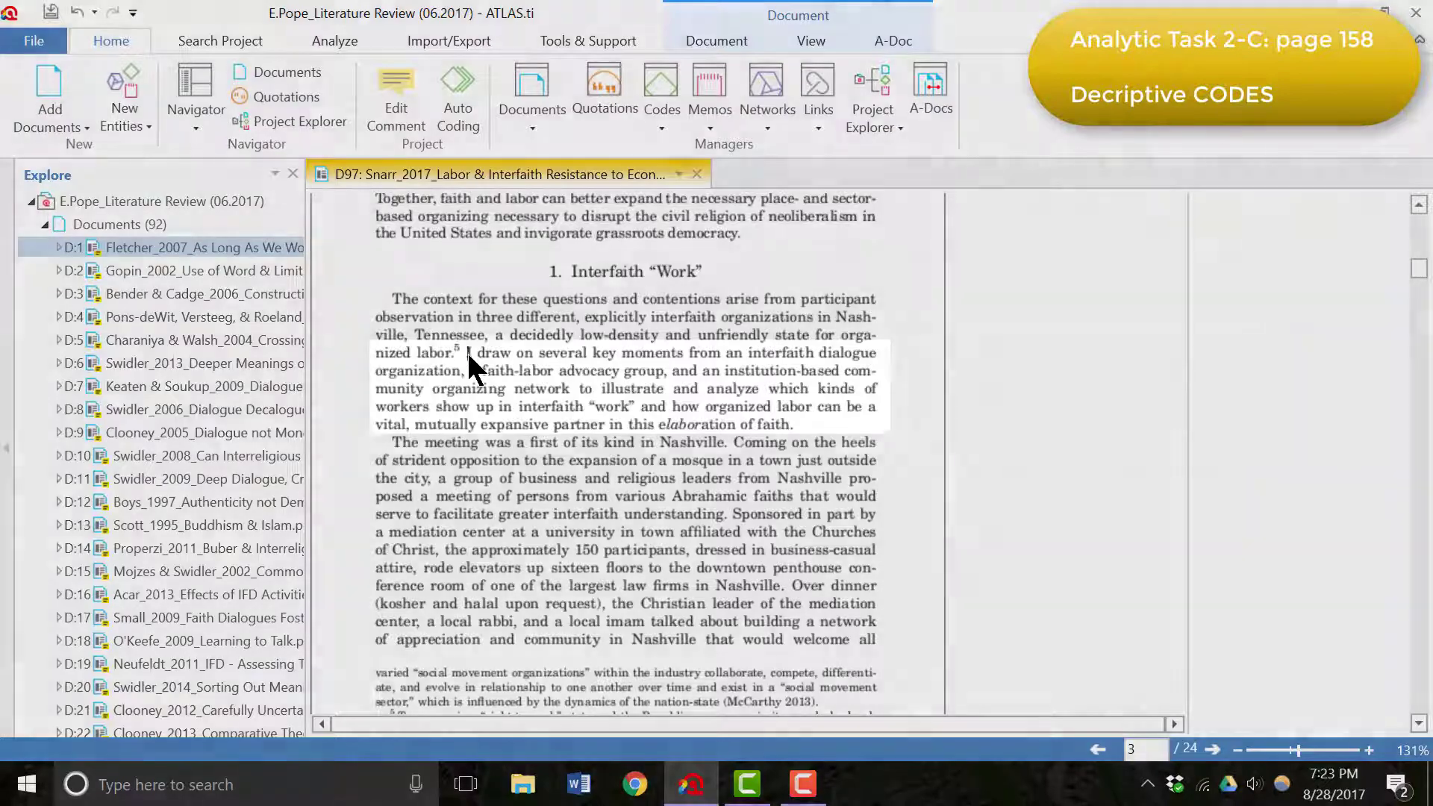
mouse_move(467, 351)
left_mouse_down()
mouse_move(529, 390)
mouse_move(792, 424)
left_mouse_up()
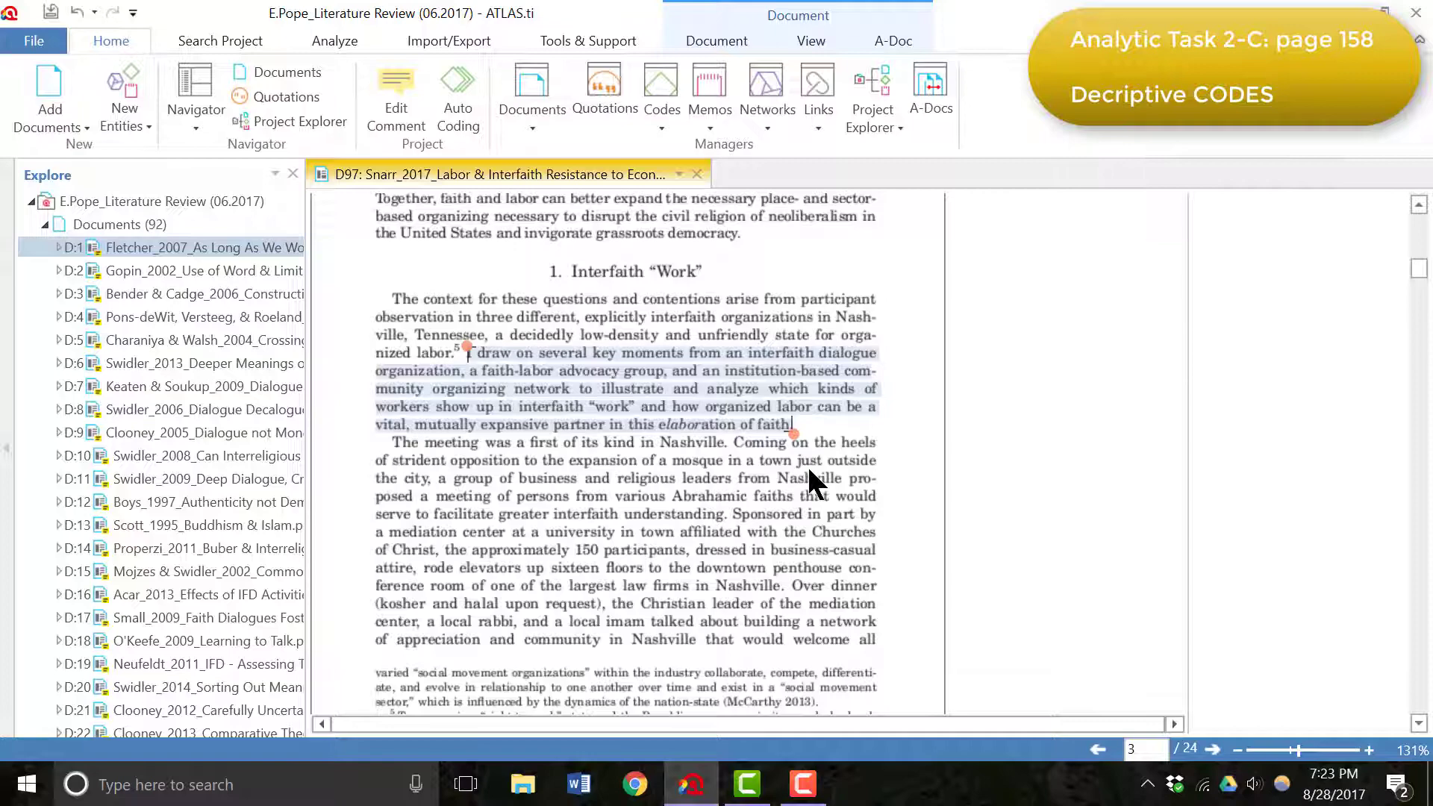
Step: Apply the existing ES(IFD): Research Purpose code to the selected passage through List Coding
right_click(679, 436)
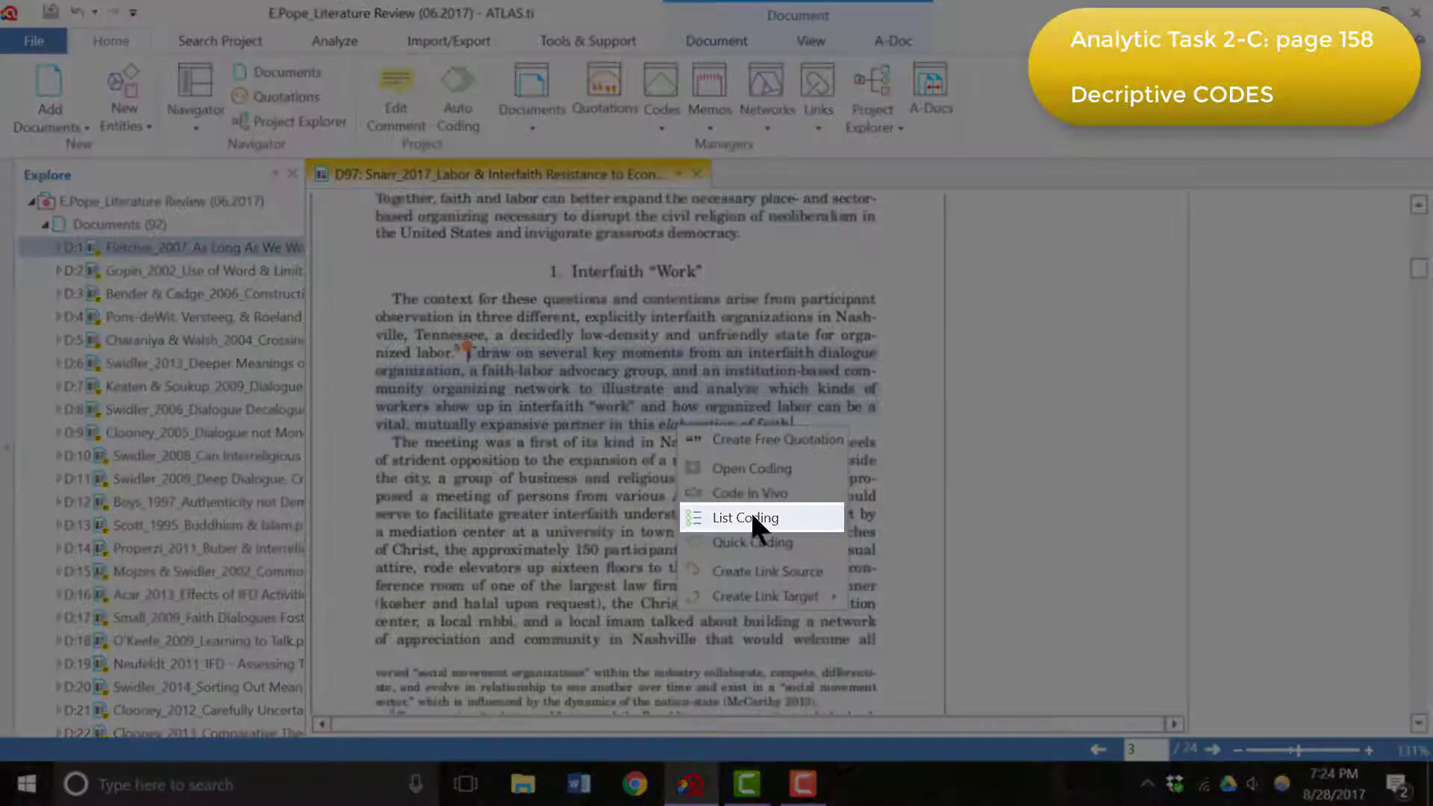
left_click(753, 517)
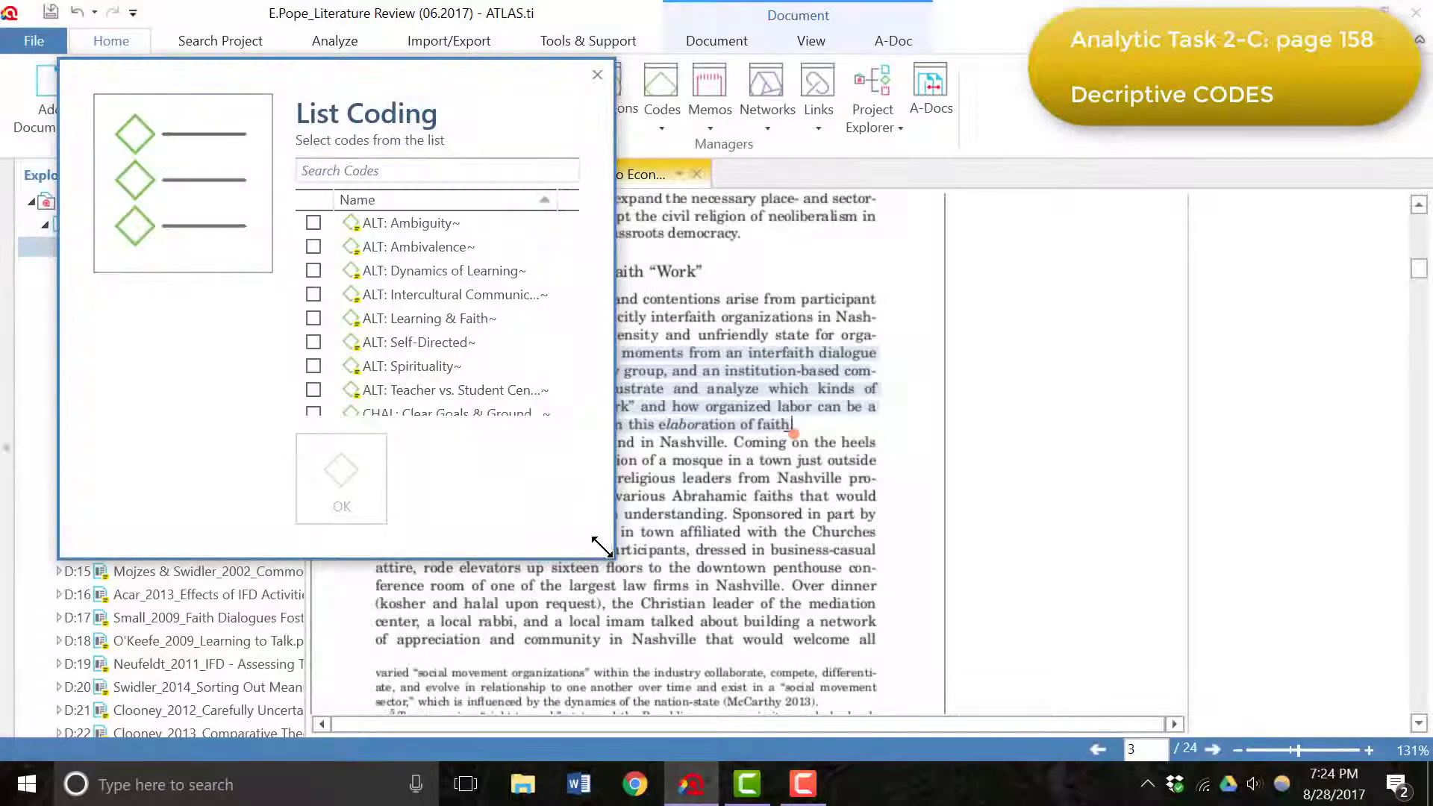
left_click_drag(603, 551, 725, 635)
scroll(572, 369, "down", 10)
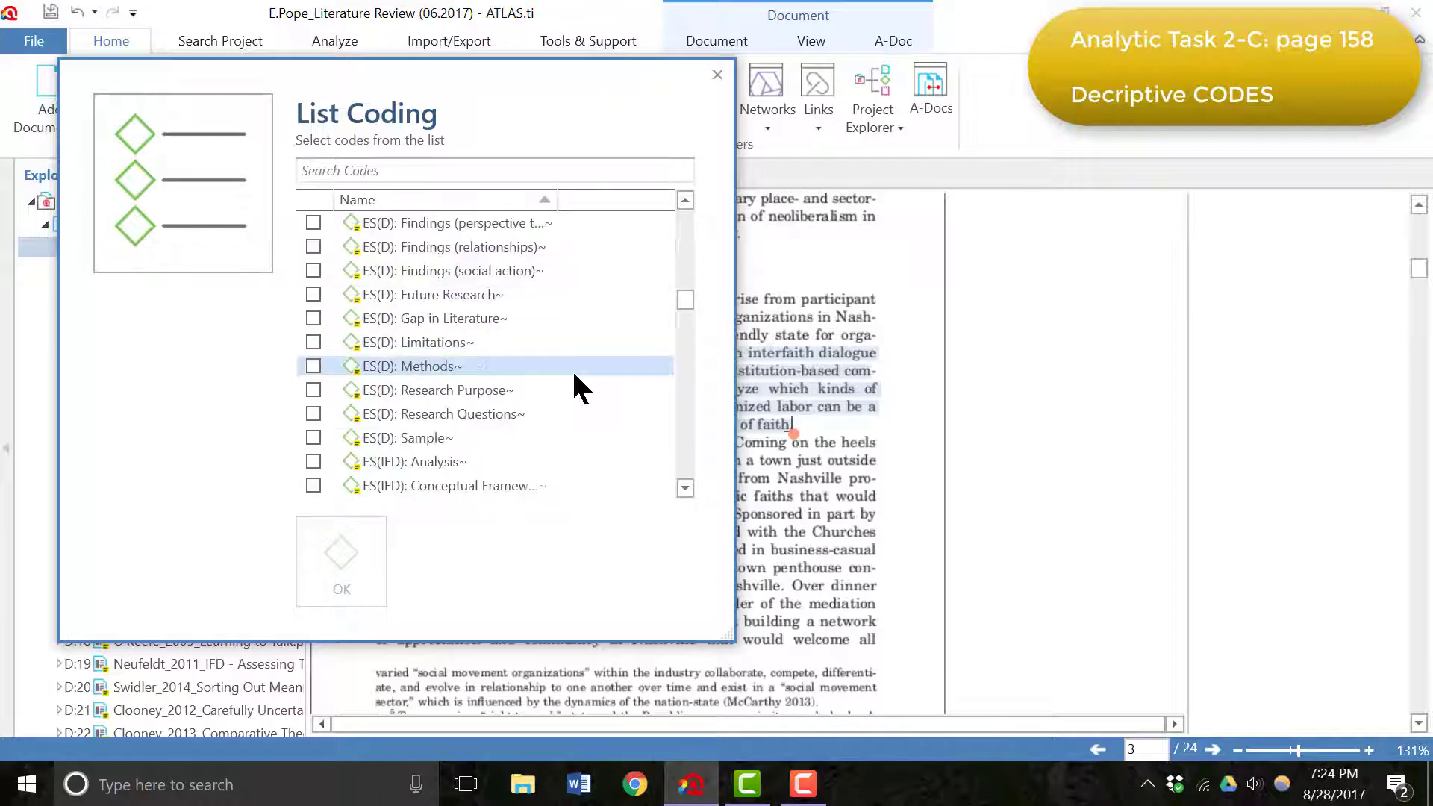
scroll(571, 364, "down", 8)
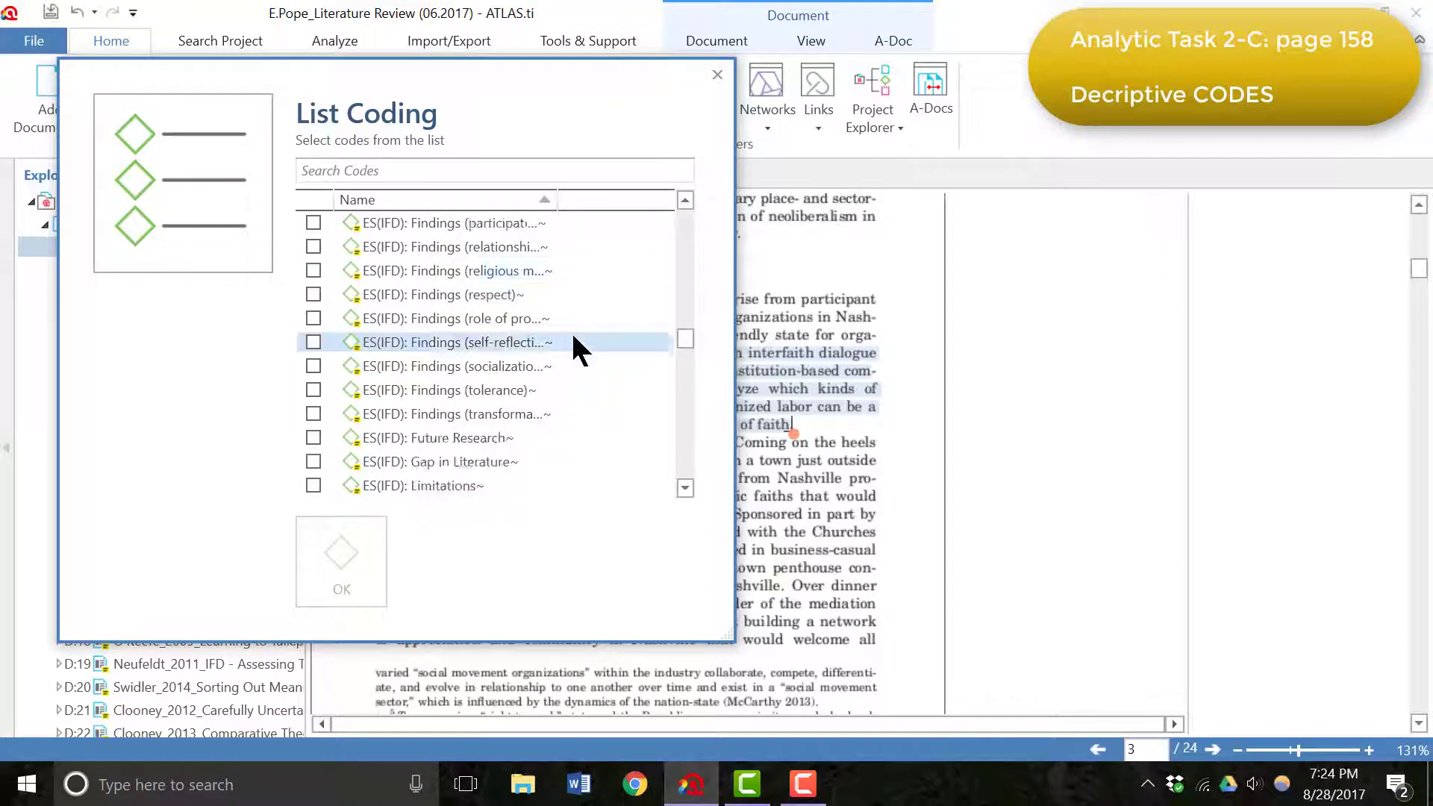
scroll(573, 337, "up", 8)
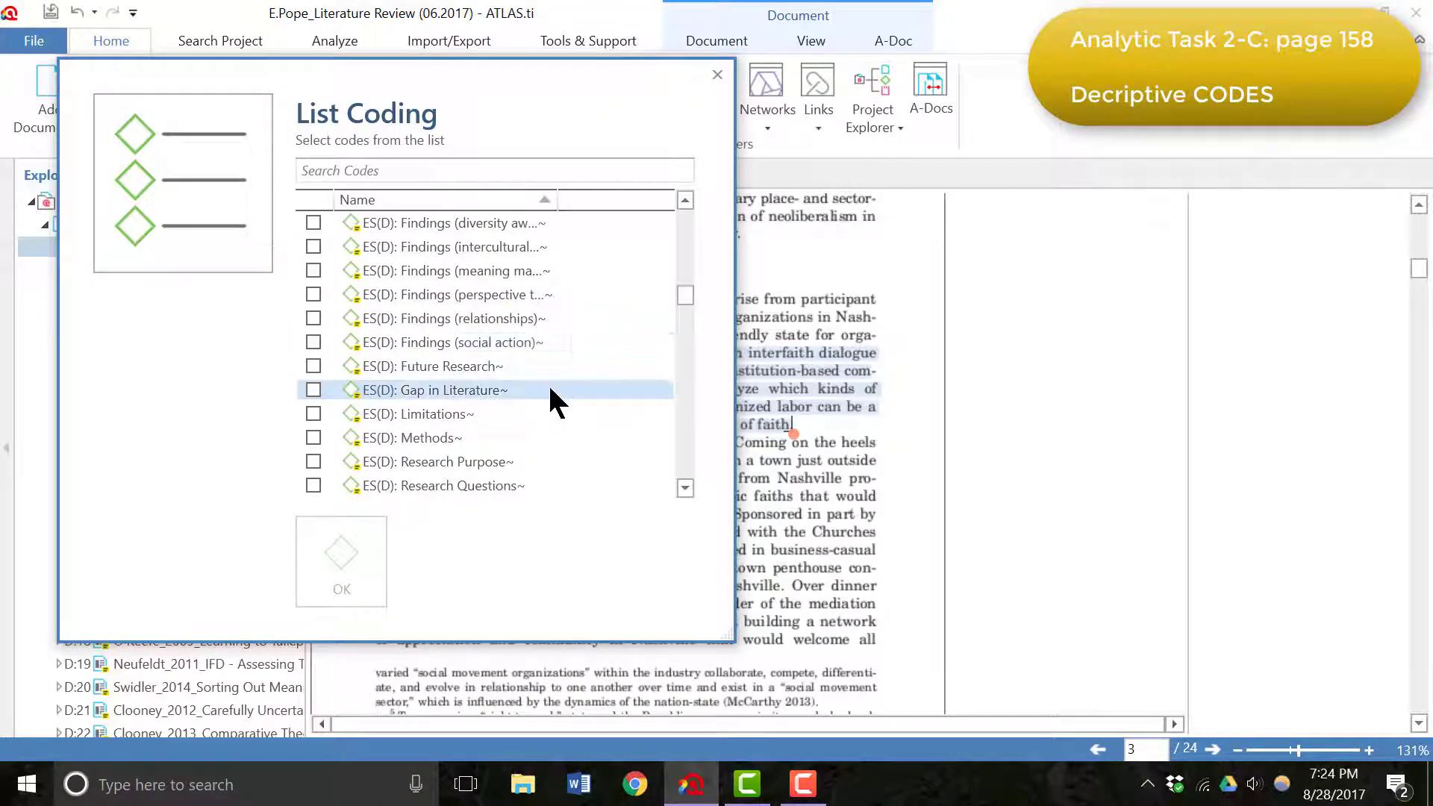
scroll(485, 358, "down", 8)
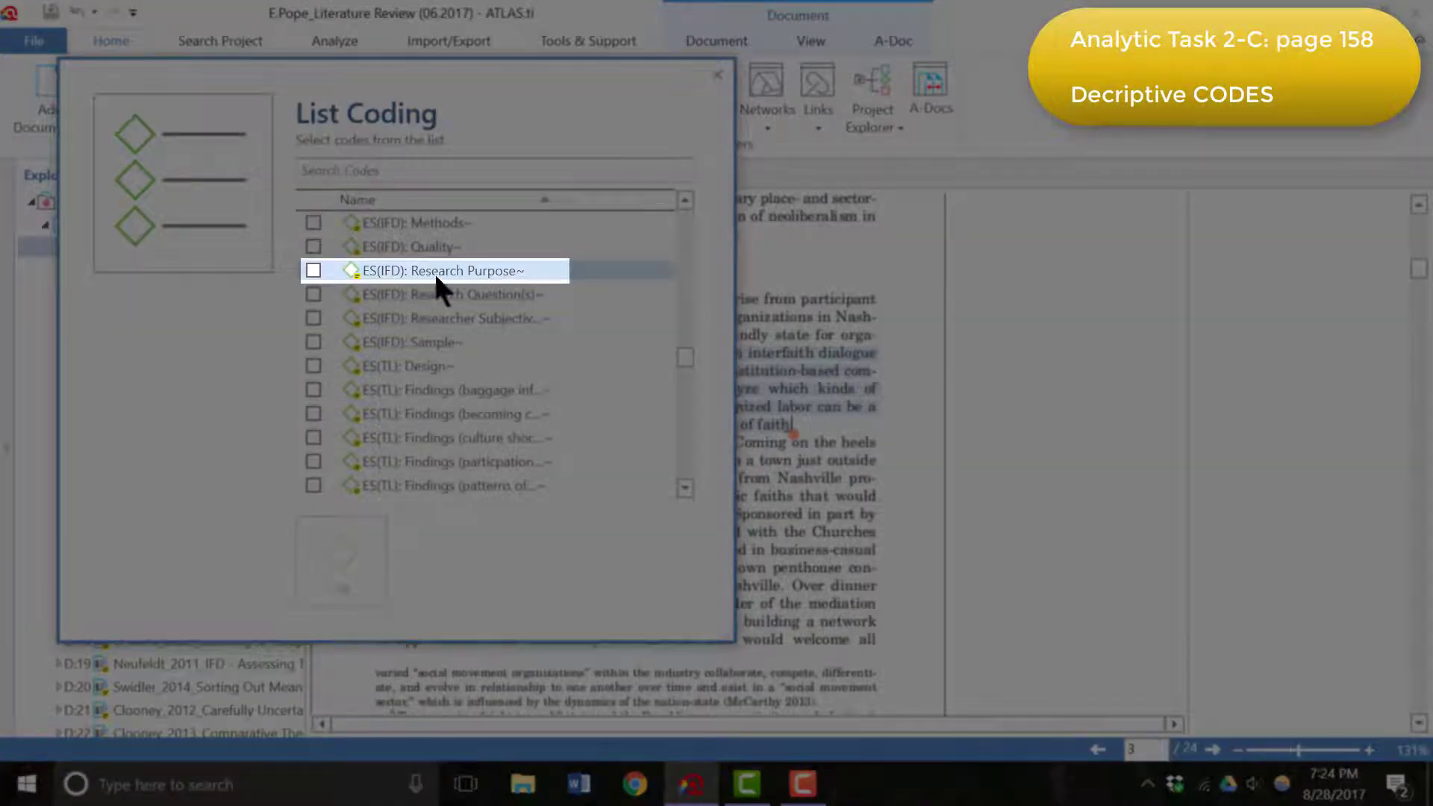
left_click(313, 270)
left_click(345, 568)
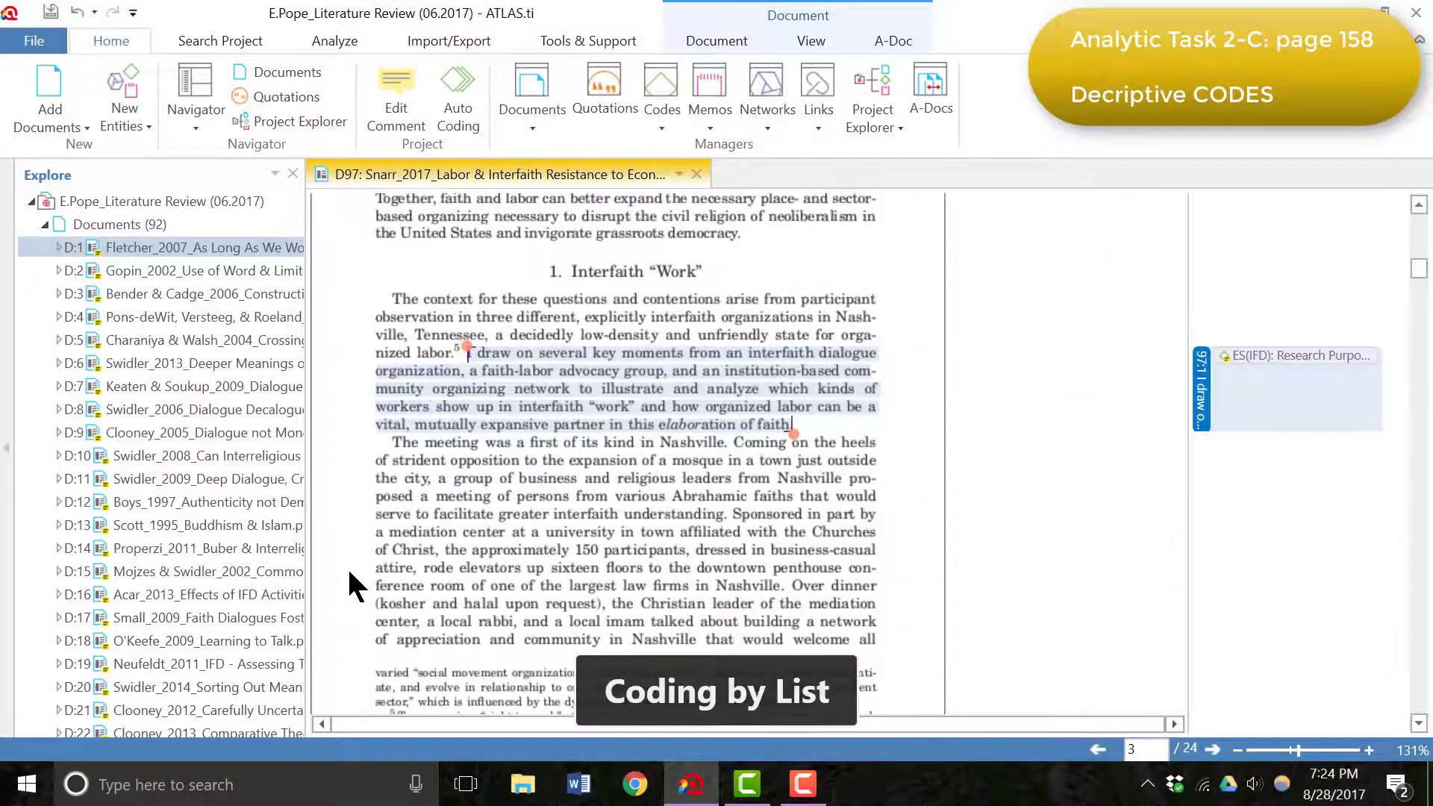